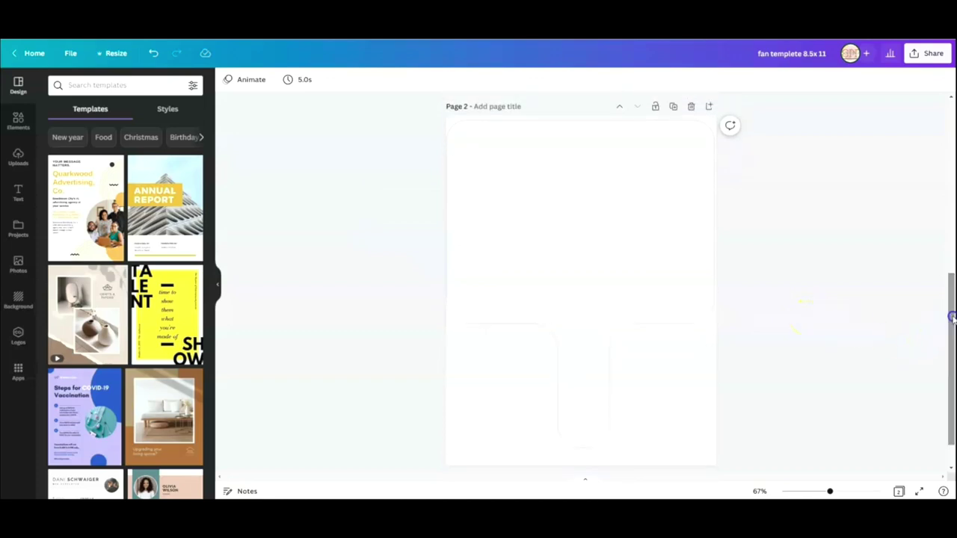
# Copy the pink Barbie pattern image from the barbie design and paste it onto page 2 of the fan template
pyautogui.moveTo(830, 492); pyautogui.dragTo(830, 492)
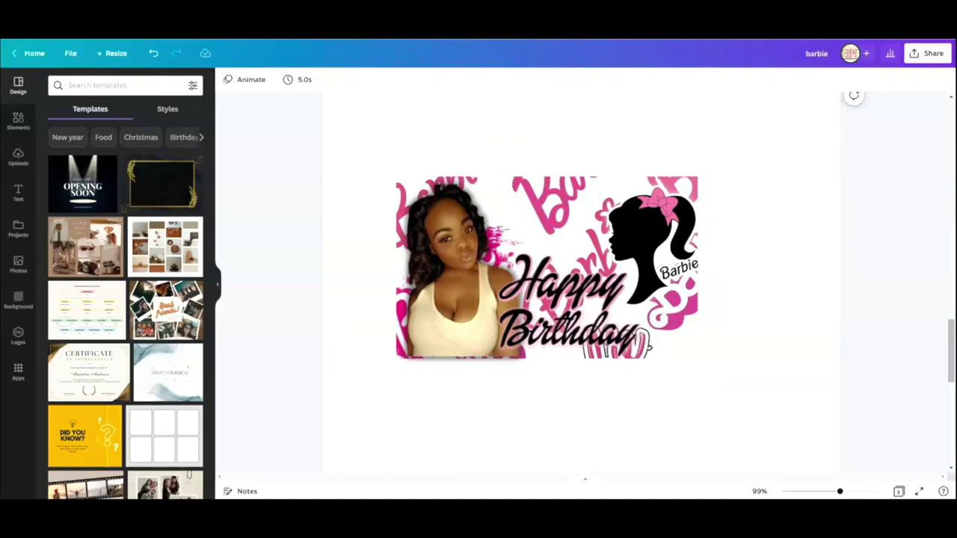
pyautogui.rightClick(551, 201)
pyautogui.click(582, 217)
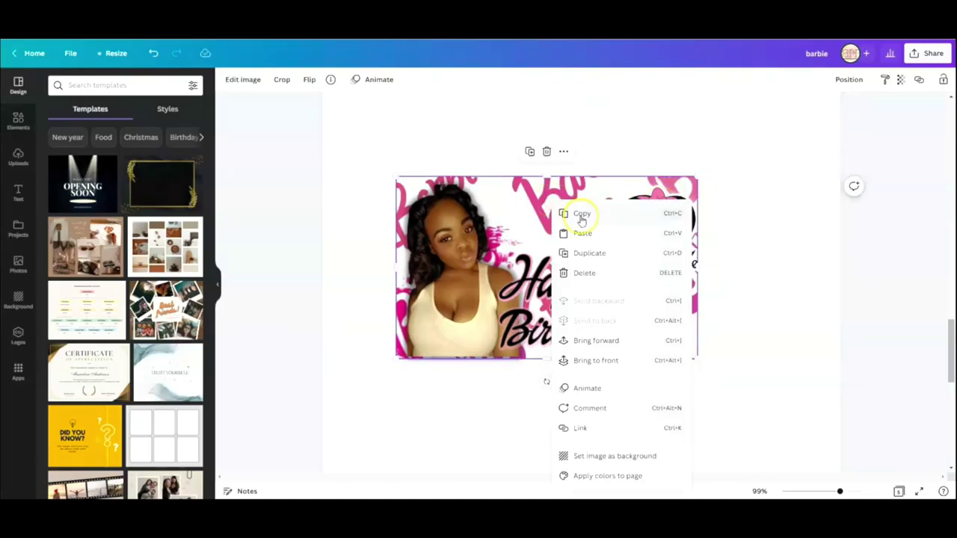
pyautogui.click(582, 214)
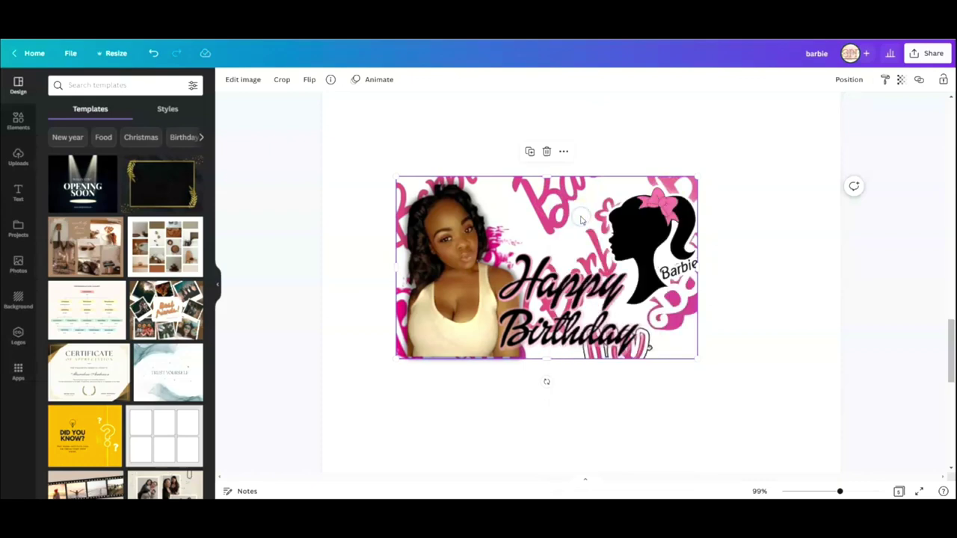
pyautogui.click(372, 47)
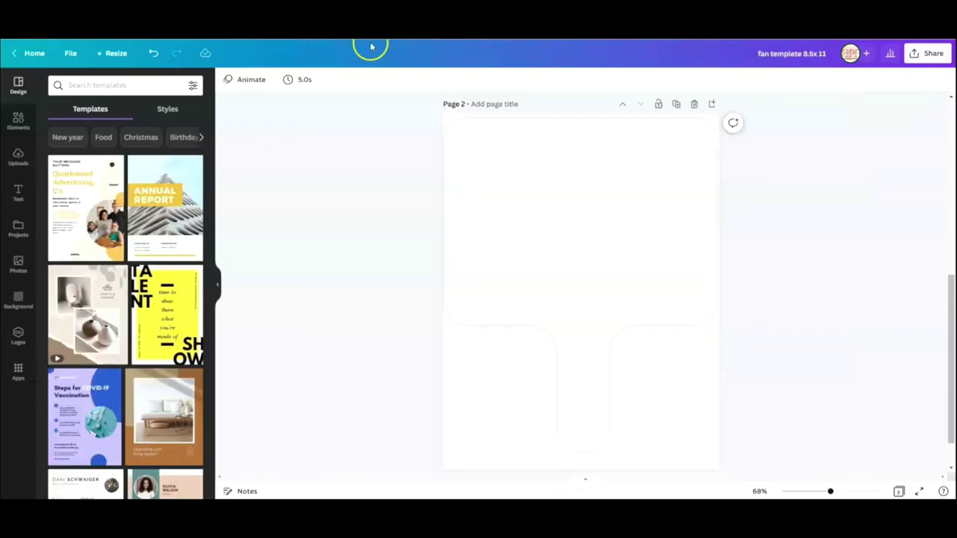
pyautogui.click(561, 146)
pyautogui.rightClick(559, 148)
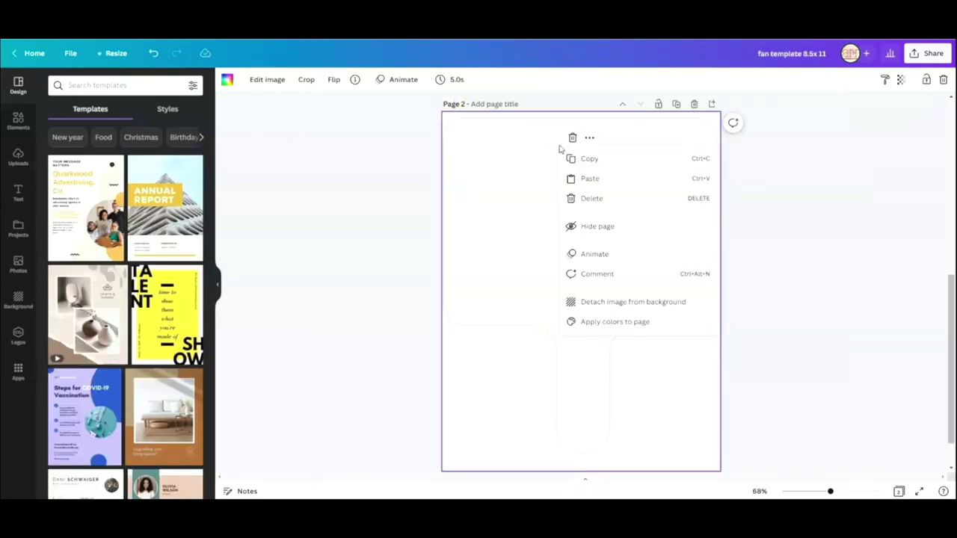
pyautogui.click(590, 179)
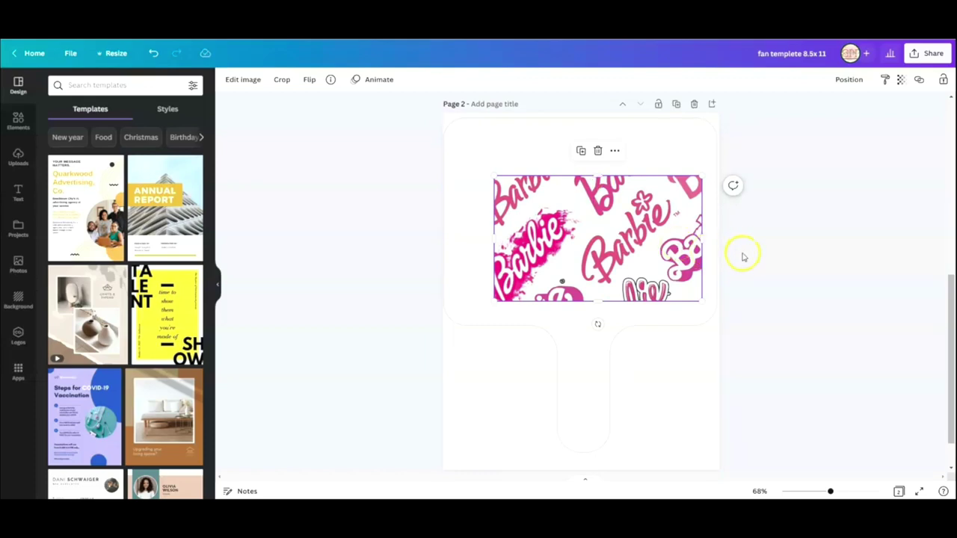
pyautogui.click(764, 240)
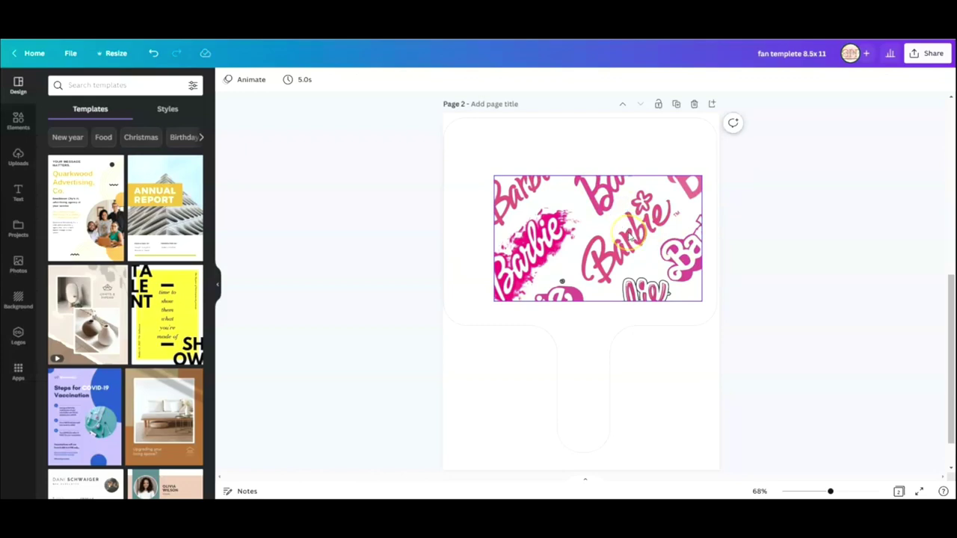
# Position and stretch the Barbie pattern to cover the whole fan head, from the page's top edge down to the handle
pyautogui.moveTo(631, 236); pyautogui.dragTo(546, 327)
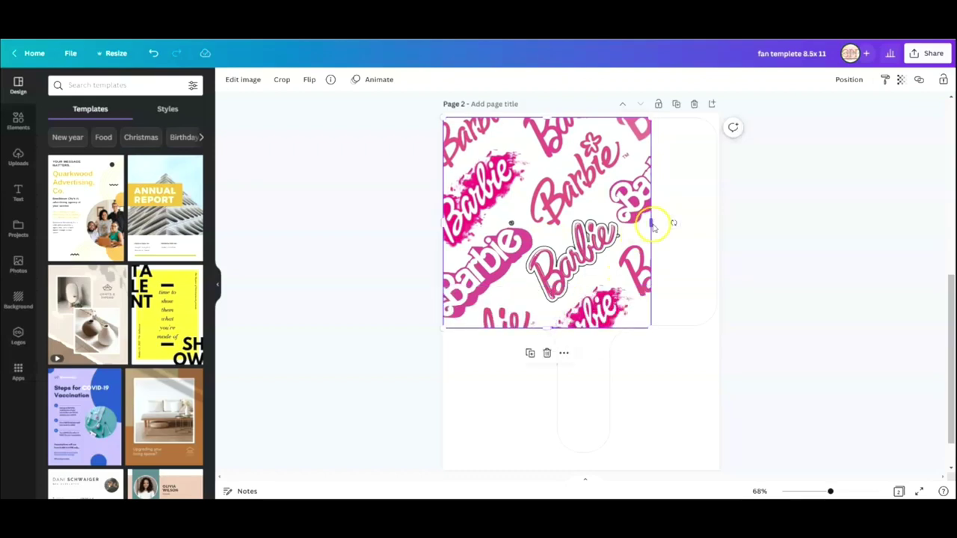
pyautogui.moveTo(664, 224); pyautogui.dragTo(720, 228)
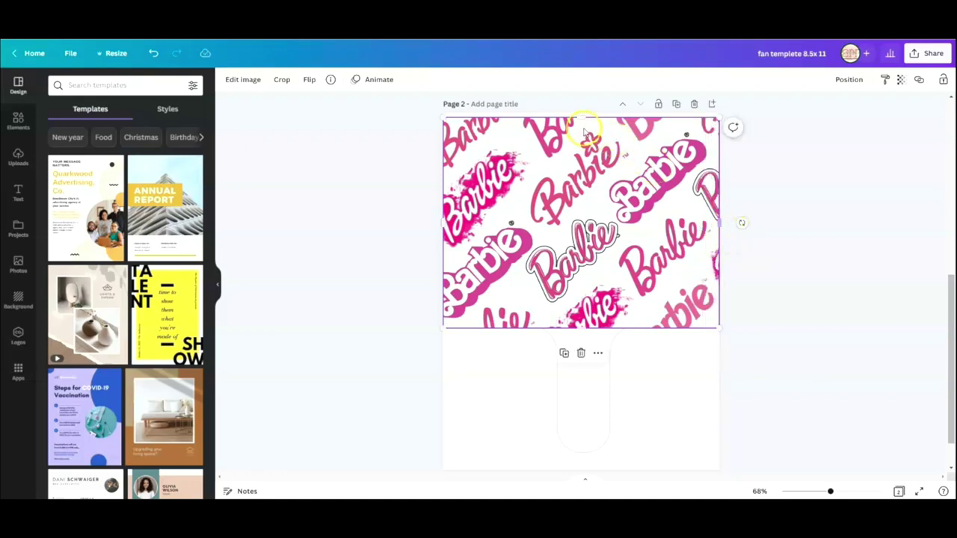
pyautogui.moveTo(585, 113); pyautogui.dragTo(761, 226)
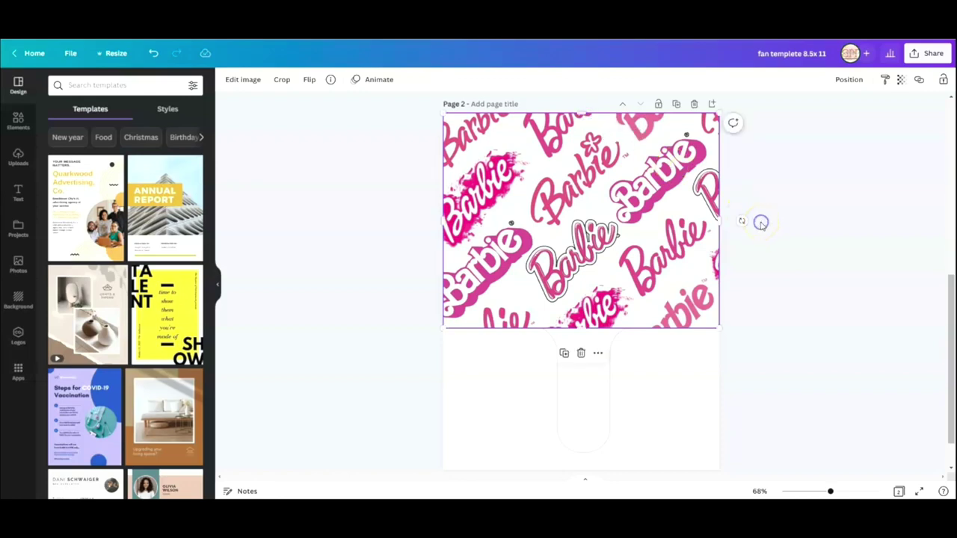
pyautogui.click(761, 223)
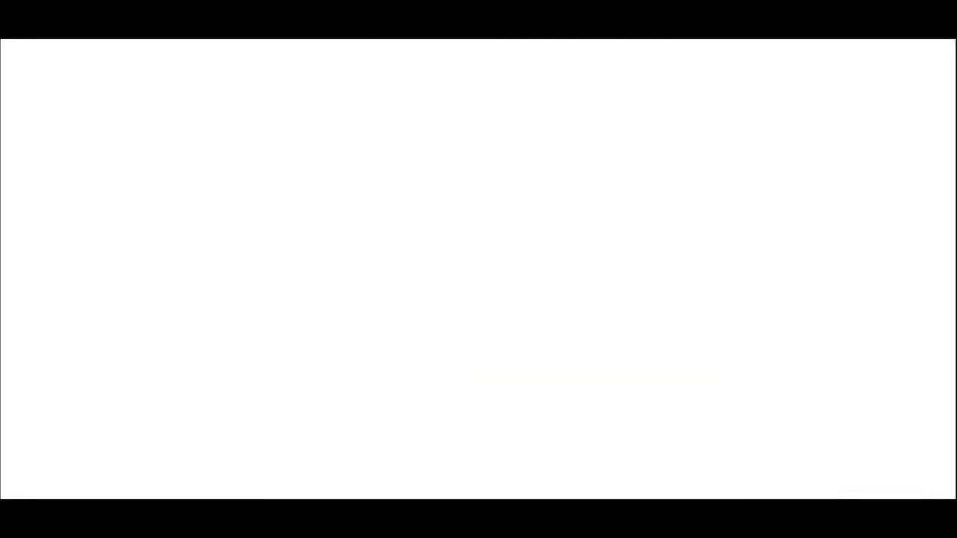
# Copy the woman's cut-out photo from the barbie design and paste it over the pattern on the fan
pyautogui.click(560, 221)
pyautogui.click(461, 231)
pyautogui.rightClick(464, 213)
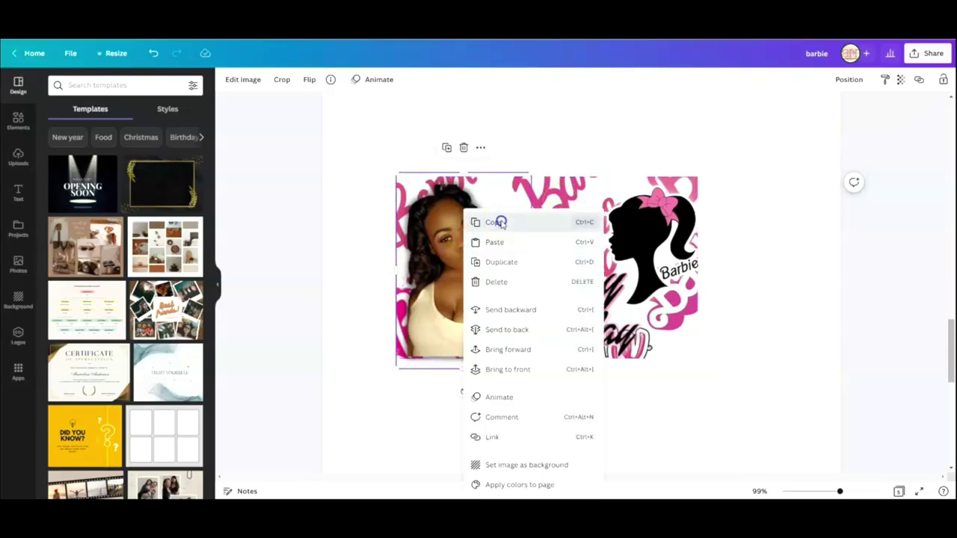
pyautogui.click(495, 219)
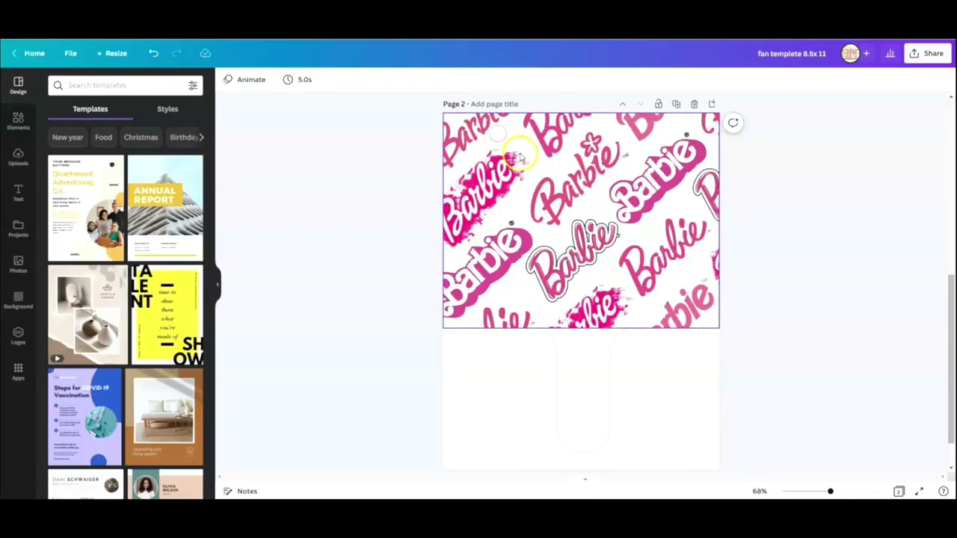
pyautogui.rightClick(499, 139)
pyautogui.click(528, 166)
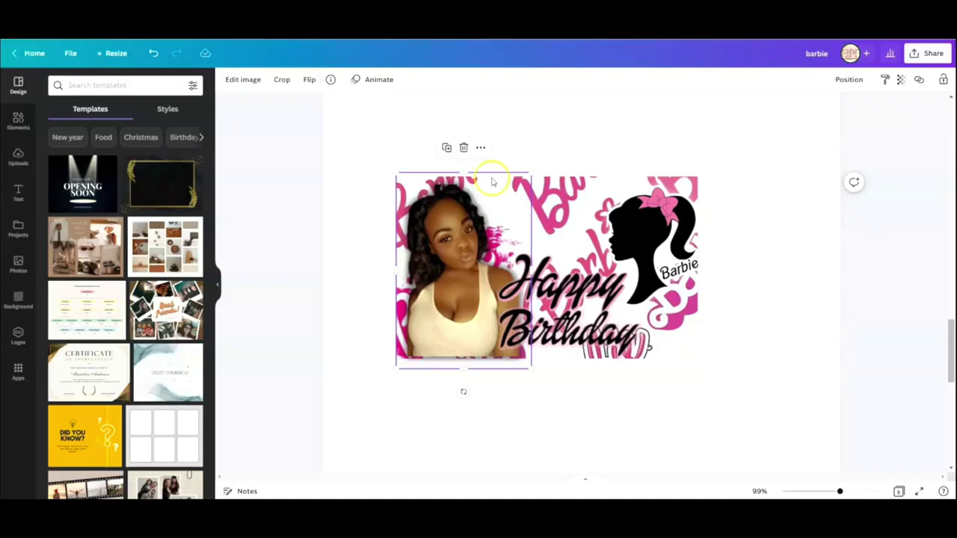
# Copy the black Barbie silhouette from the barbie design and paste it onto the fan page
pyautogui.click(649, 217)
pyautogui.rightClick(642, 209)
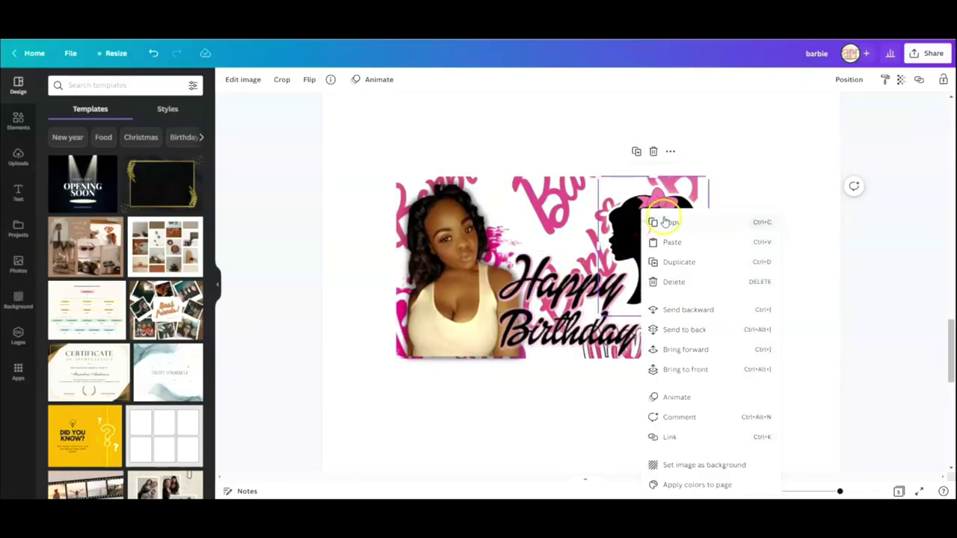
pyautogui.click(665, 220)
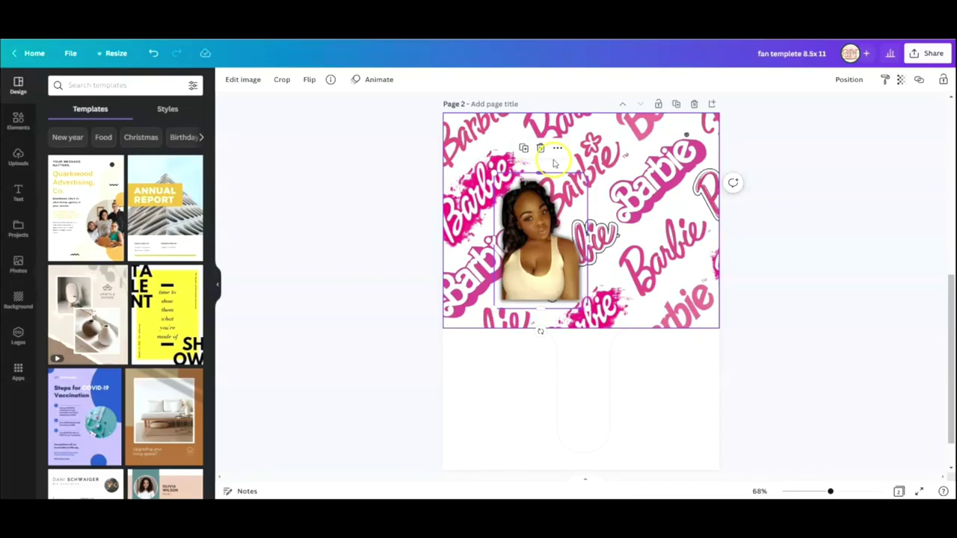
pyautogui.rightClick(607, 154)
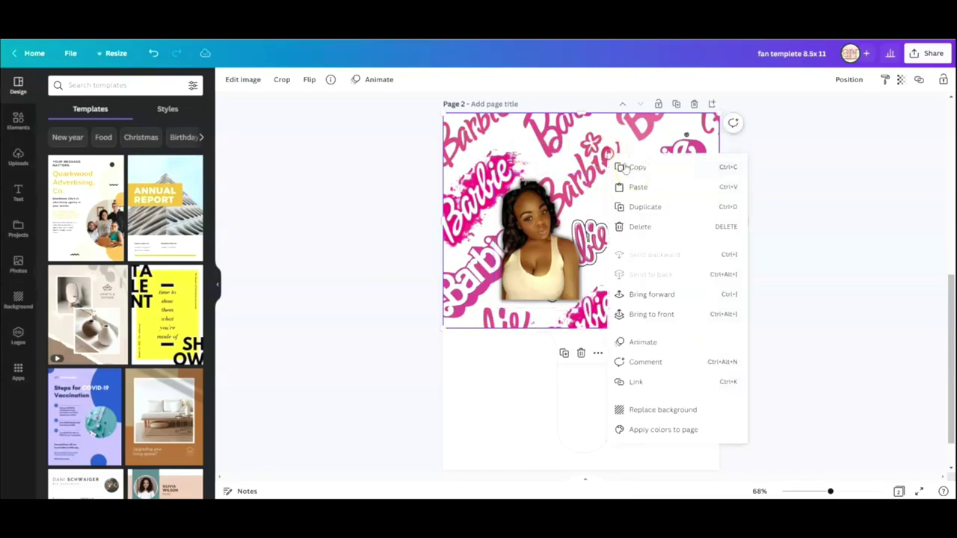
pyautogui.click(643, 187)
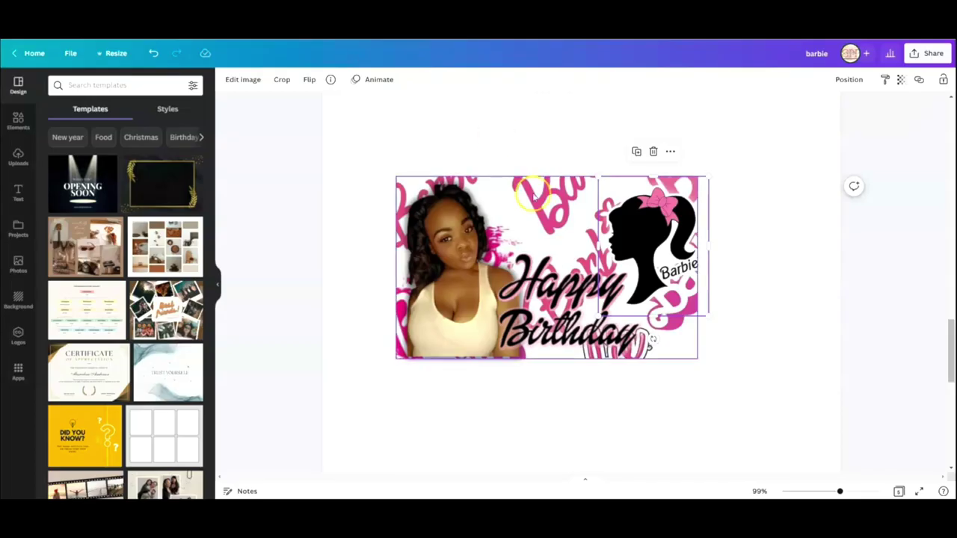
# Copy the "Happy" lettering from the barbie design and paste it onto the fan page
pyautogui.click(568, 284)
pyautogui.rightClick(557, 211)
pyautogui.click(581, 223)
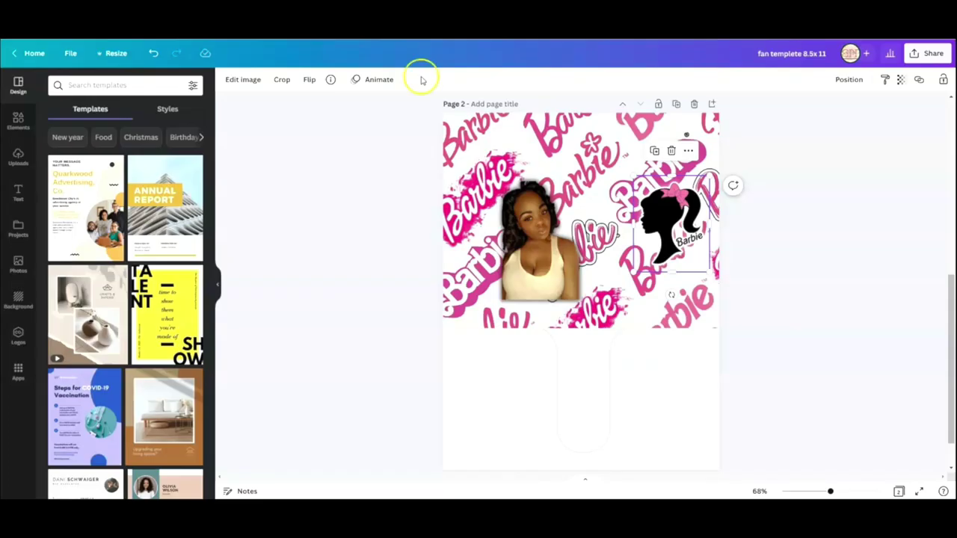
pyautogui.rightClick(595, 166)
pyautogui.click(626, 191)
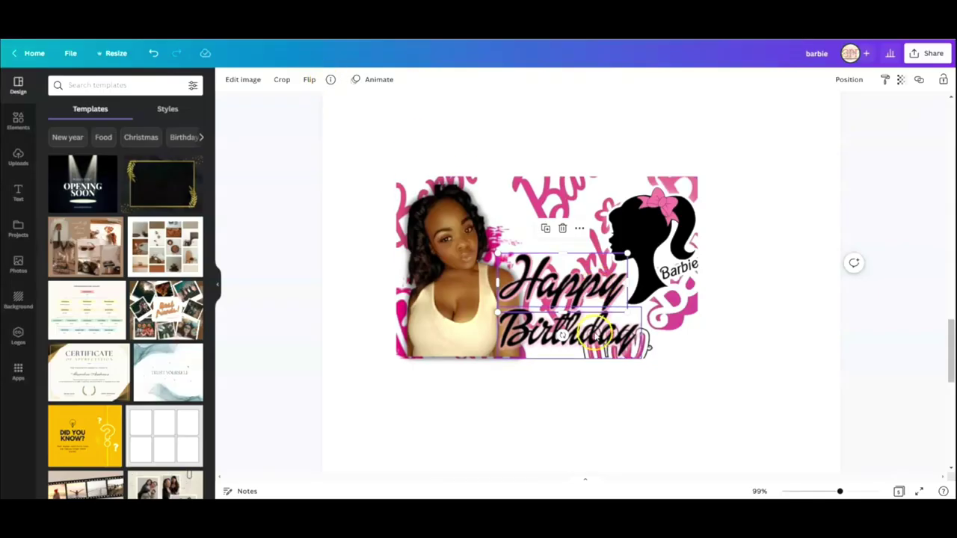
# Copy the "Birthday" lettering from the barbie design and paste it below "Happy" on the fan page
pyautogui.rightClick(607, 275)
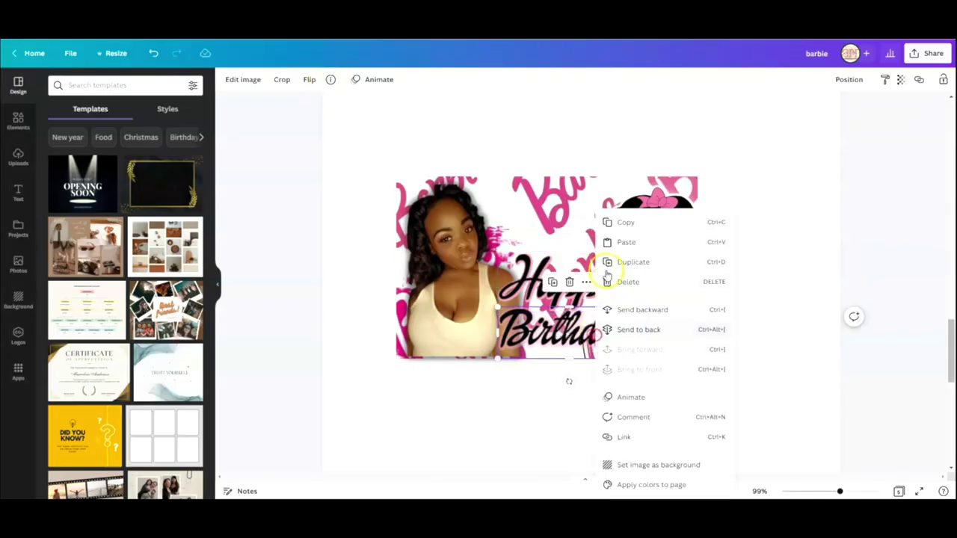
pyautogui.click(620, 222)
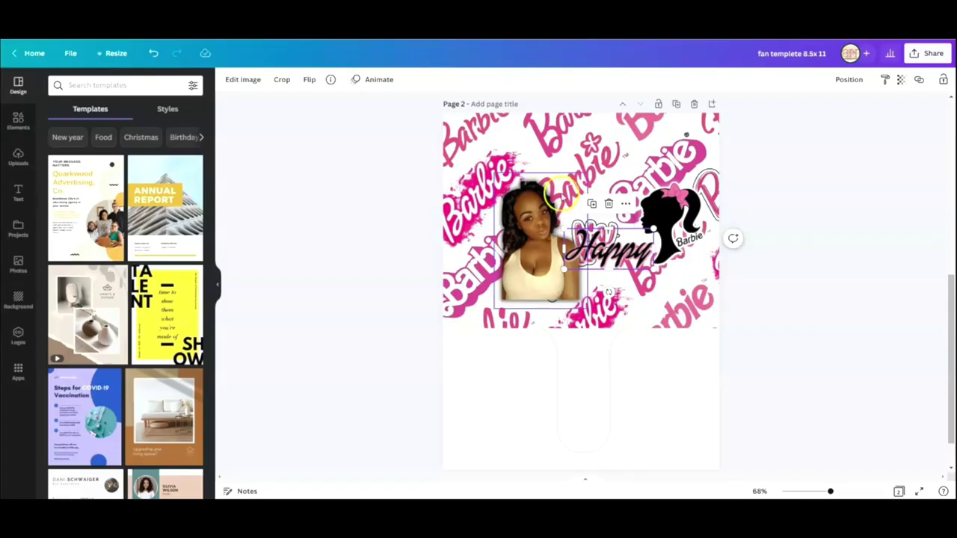
pyautogui.rightClick(586, 156)
pyautogui.click(617, 181)
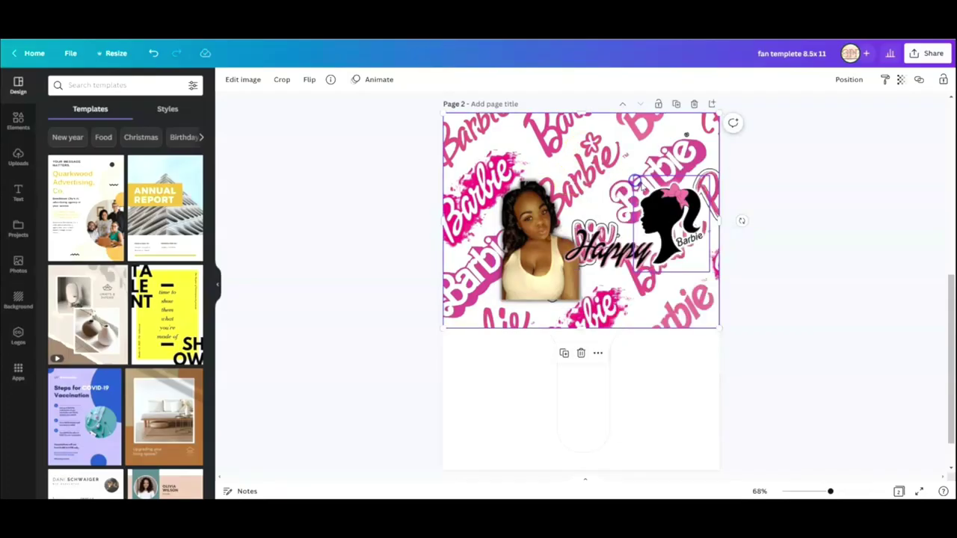
pyautogui.click(796, 189)
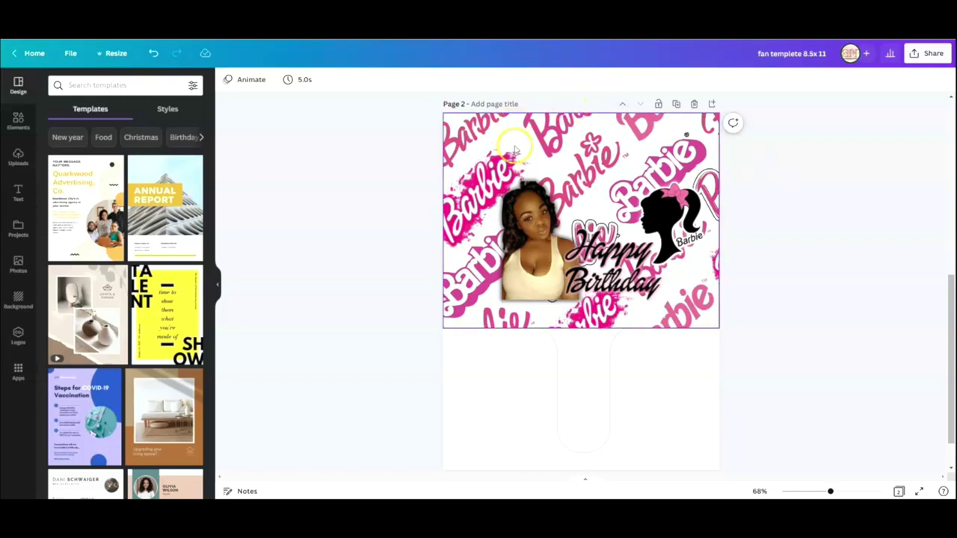
# Shift the woman's photo toward the fan's upper left, and move the Barbie silhouette into the upper-right area and enlarge it slightly
pyautogui.click(542, 217)
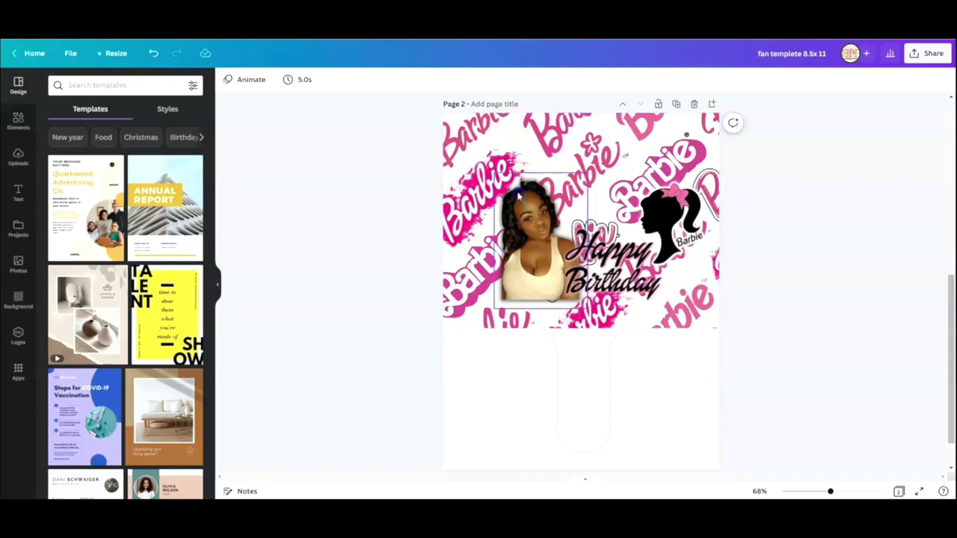
pyautogui.moveTo(518, 194)
pyautogui.mouseDown()
pyautogui.moveTo(518, 184)
pyautogui.moveTo(519, 209)
pyautogui.mouseUp()
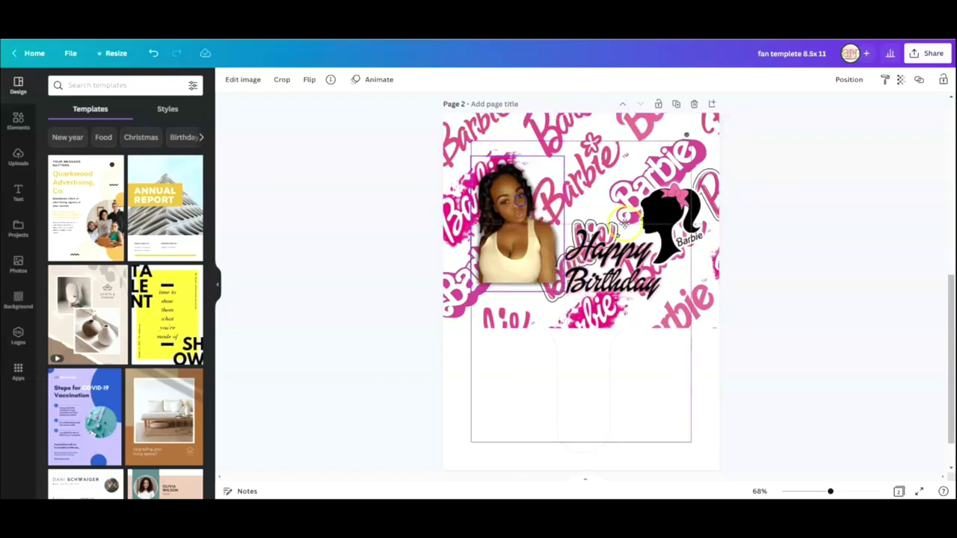
pyautogui.click(676, 231)
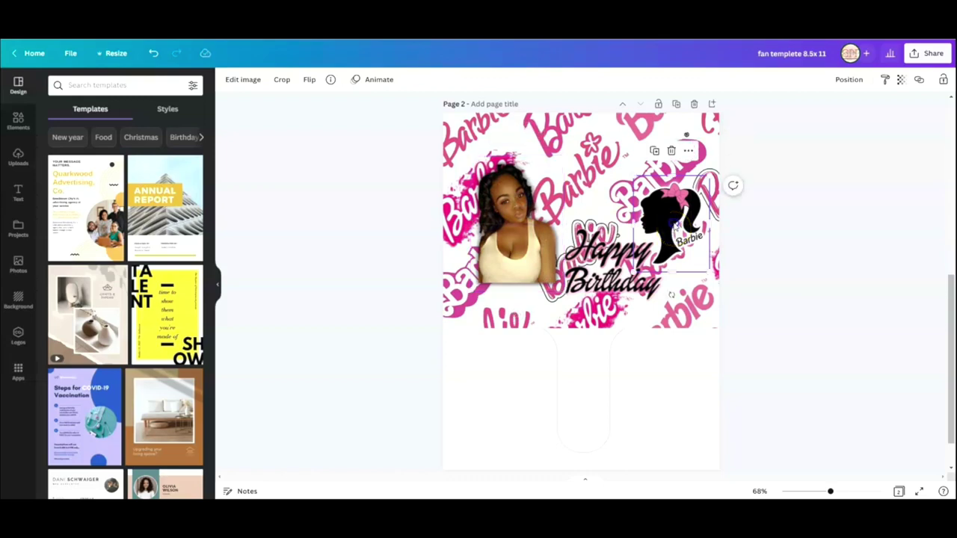
pyautogui.moveTo(675, 230); pyautogui.dragTo(669, 181)
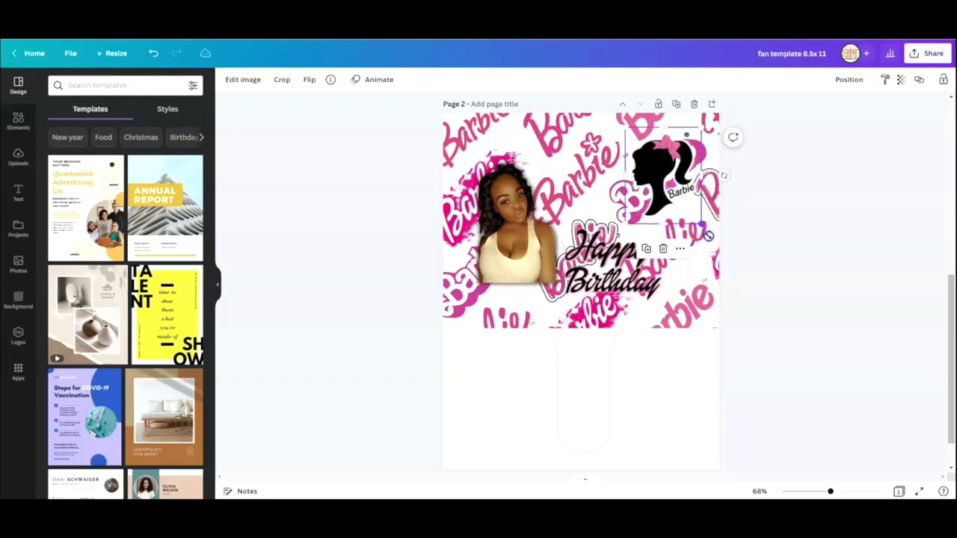
pyautogui.moveTo(702, 224); pyautogui.dragTo(711, 239)
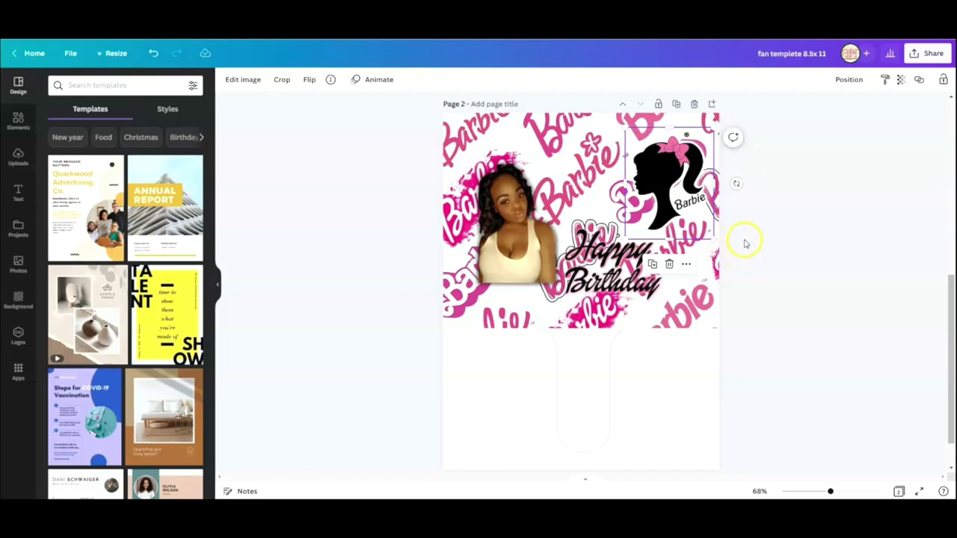
# Enlarge the "Happy" and "Birthday" lettering to fill the lower right part of the fan head
pyautogui.click(668, 234)
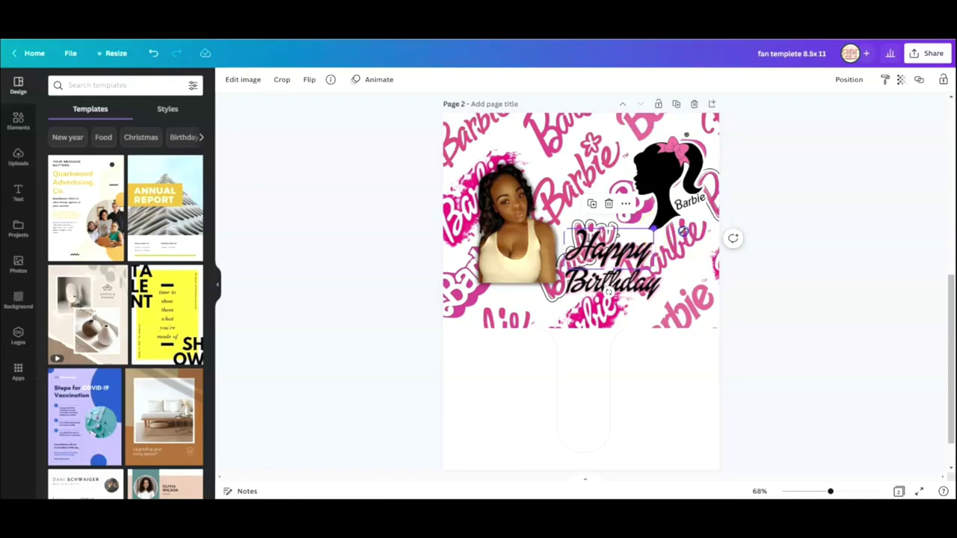
pyautogui.moveTo(670, 232); pyautogui.dragTo(702, 208)
pyautogui.click(661, 295)
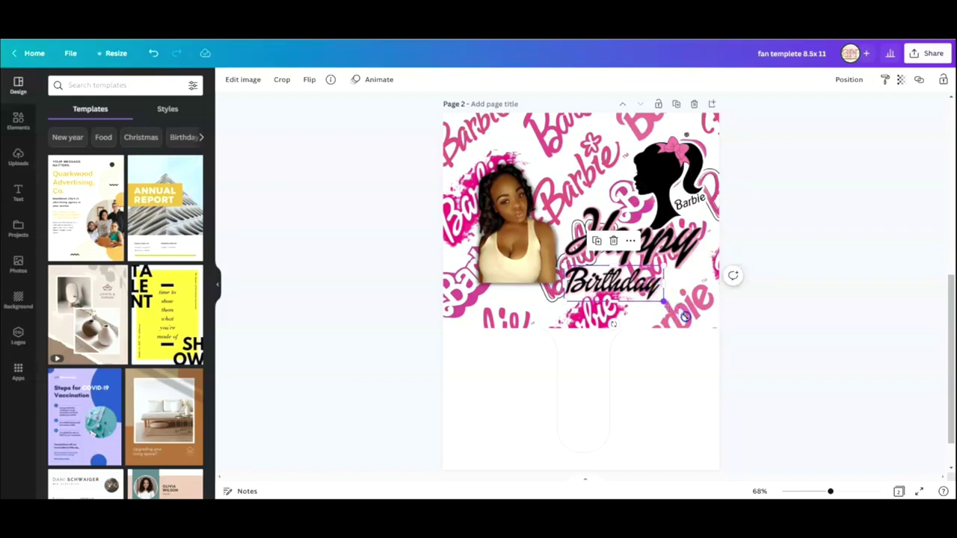
pyautogui.moveTo(684, 316); pyautogui.dragTo(696, 321)
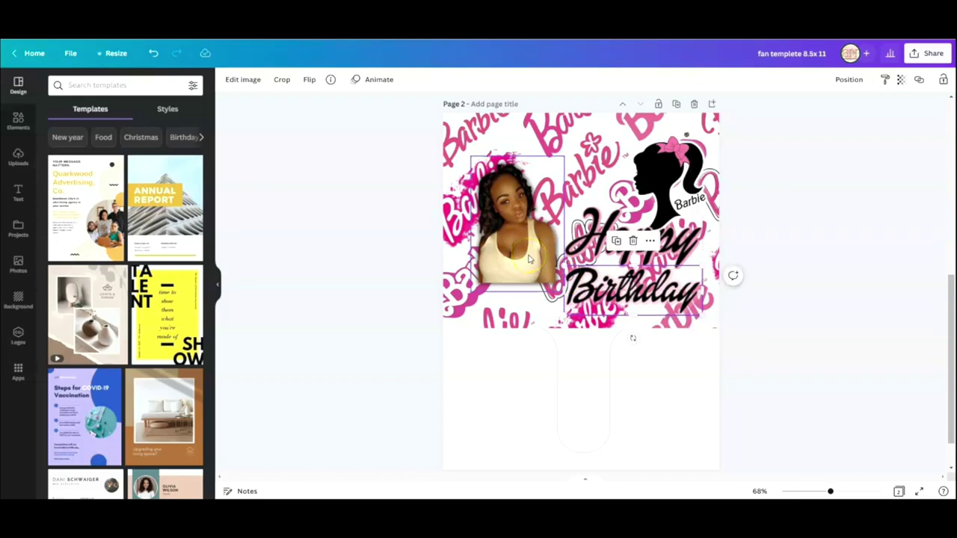
# Lower and enlarge the woman's photo beside the lettering, and nudge the Barbie silhouette slightly upward
pyautogui.click(529, 257)
pyautogui.moveTo(534, 263); pyautogui.dragTo(527, 276)
pyautogui.click(484, 178)
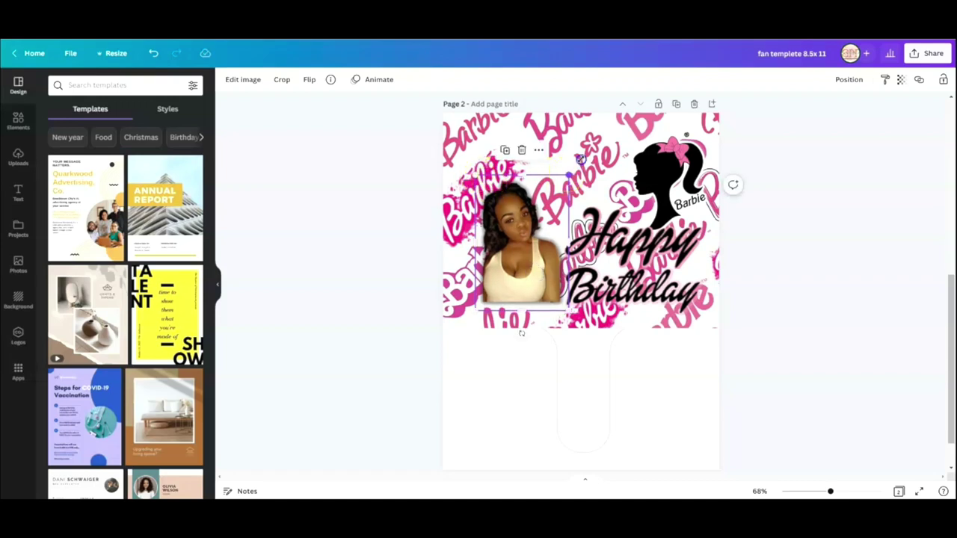
pyautogui.moveTo(580, 159); pyautogui.dragTo(601, 146)
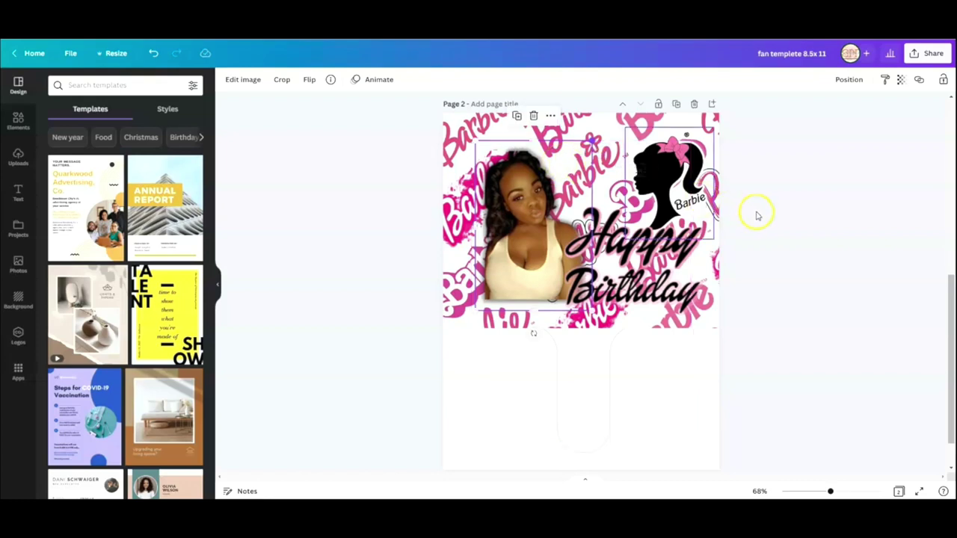
pyautogui.click(681, 174)
pyautogui.moveTo(681, 173); pyautogui.dragTo(676, 165)
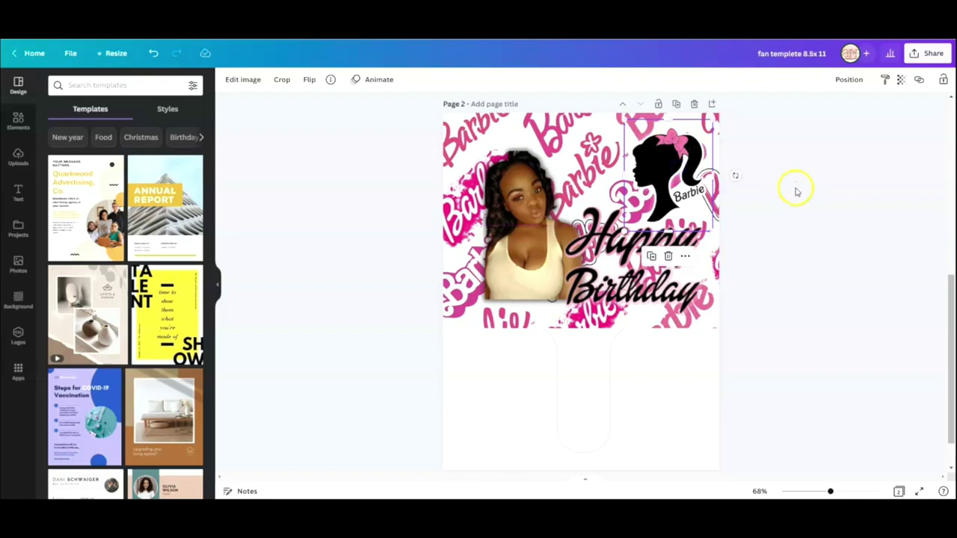
# Move the Barbie silhouette left so it sits centered above the "Happy" lettering
pyautogui.click(758, 188)
pyautogui.click(513, 199)
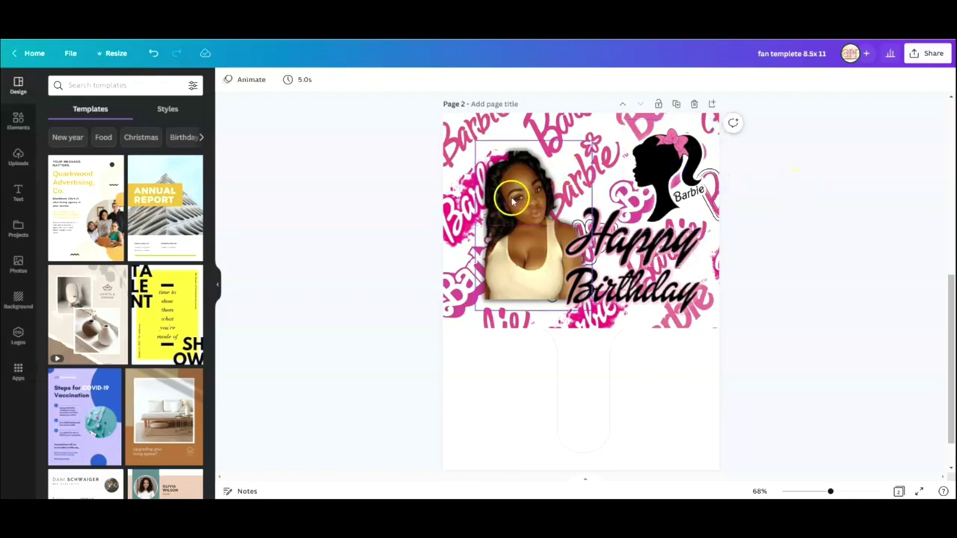
pyautogui.click(862, 287)
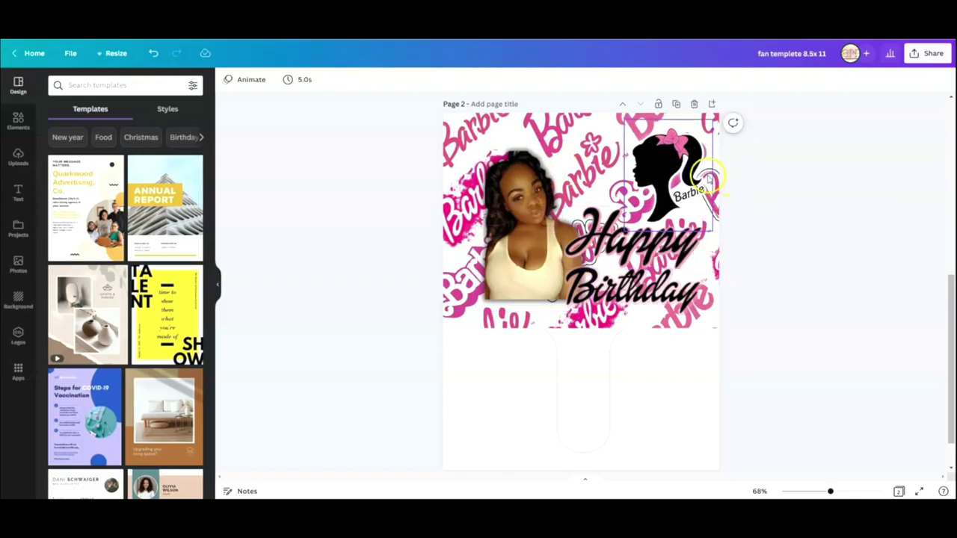
pyautogui.moveTo(641, 150); pyautogui.dragTo(635, 144)
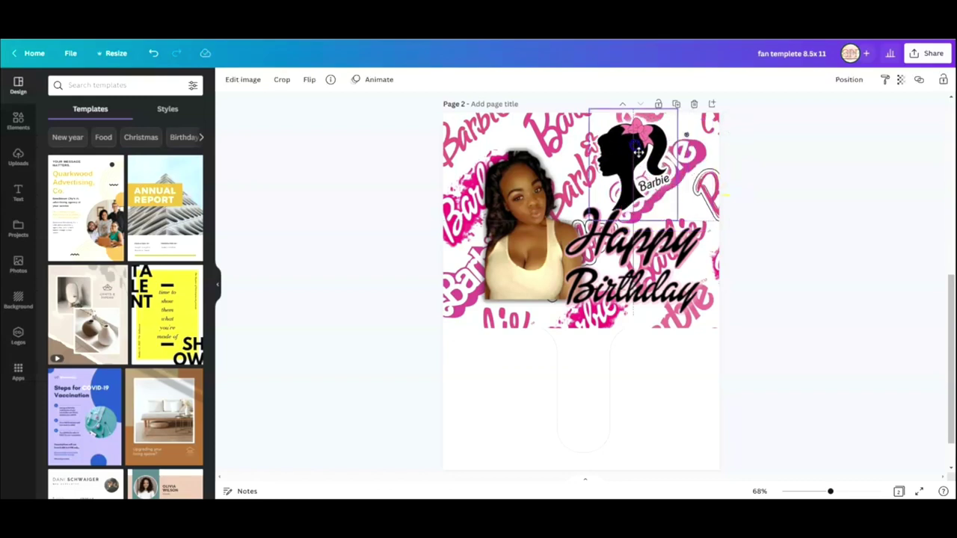
# Lower the "Birthday" and "Happy" lettering slightly within the fan head
pyautogui.click(663, 292)
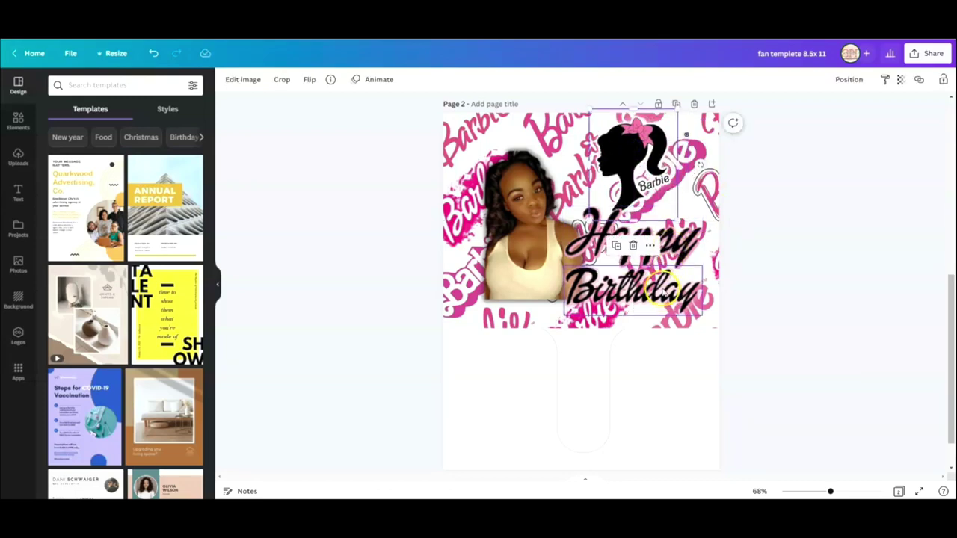
pyautogui.moveTo(661, 296); pyautogui.dragTo(661, 297)
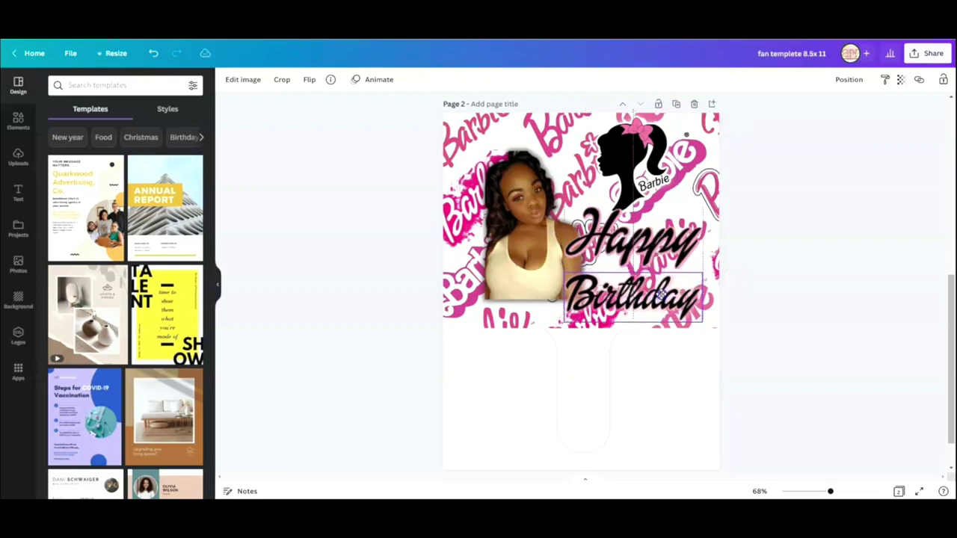
pyautogui.click(662, 241)
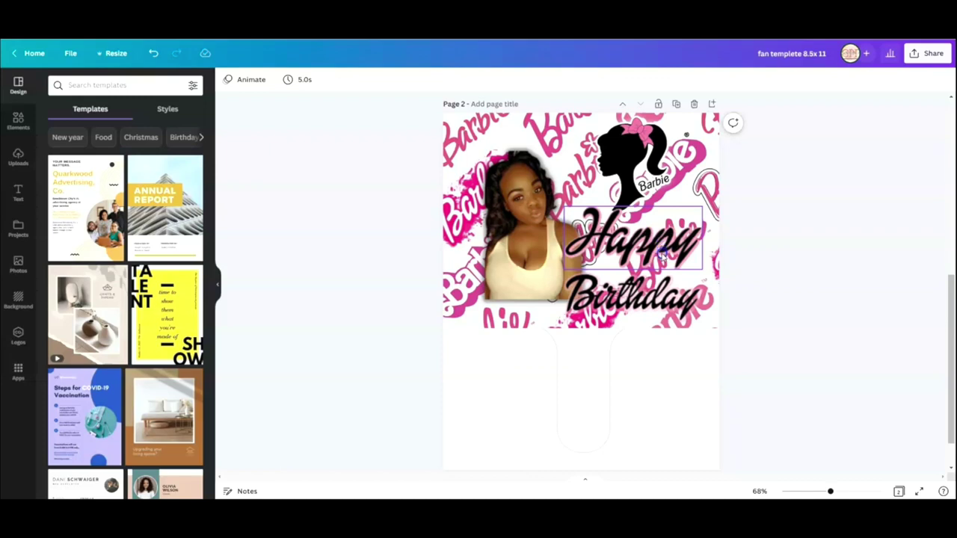
pyautogui.moveTo(662, 253); pyautogui.dragTo(661, 246)
# Enlarge the Barbie silhouette slightly and shift it a little to the right above the lettering
pyautogui.click(687, 217)
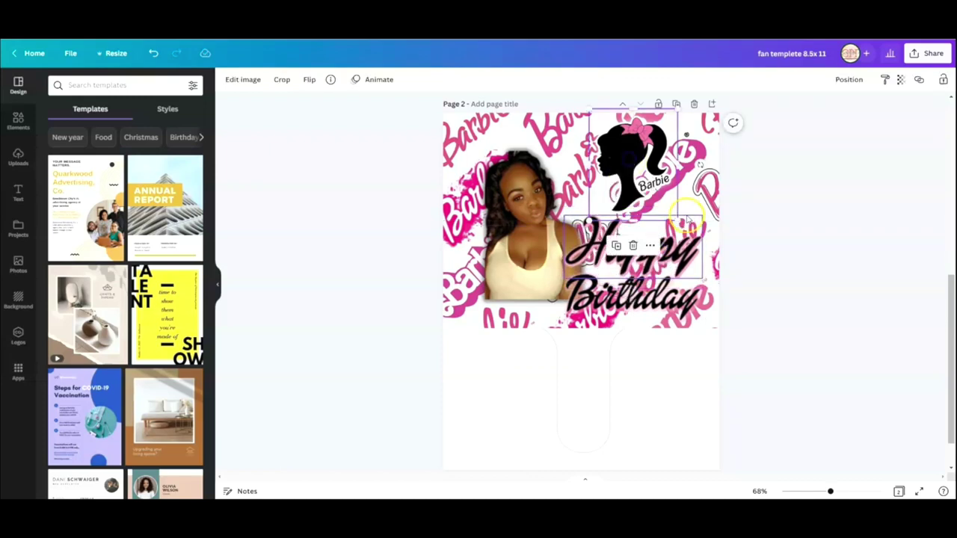
pyautogui.moveTo(682, 220); pyautogui.dragTo(685, 225)
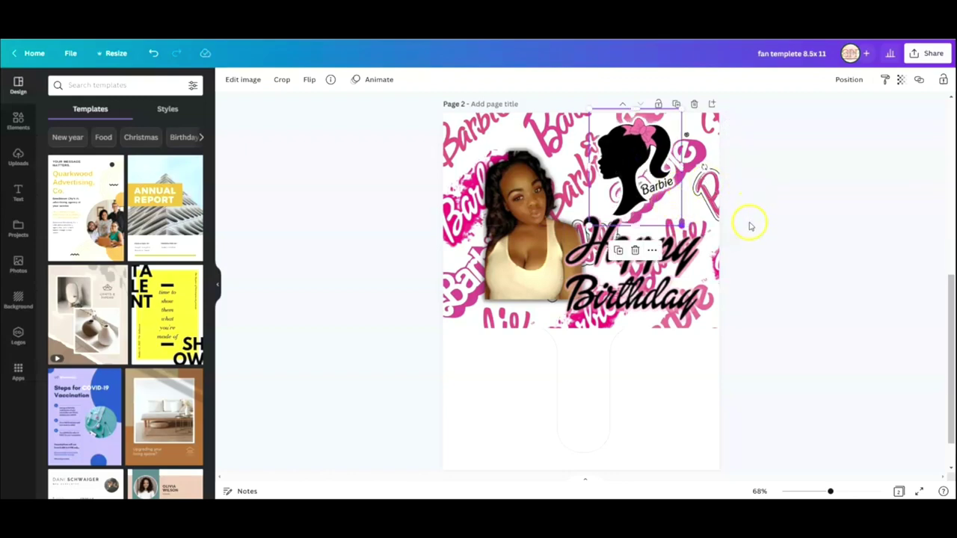
pyautogui.moveTo(639, 179); pyautogui.dragTo(641, 178)
# Lower the woman's photo to the bottom edge of the patterned background and nudge the Barbie silhouette slightly left
pyautogui.click(524, 264)
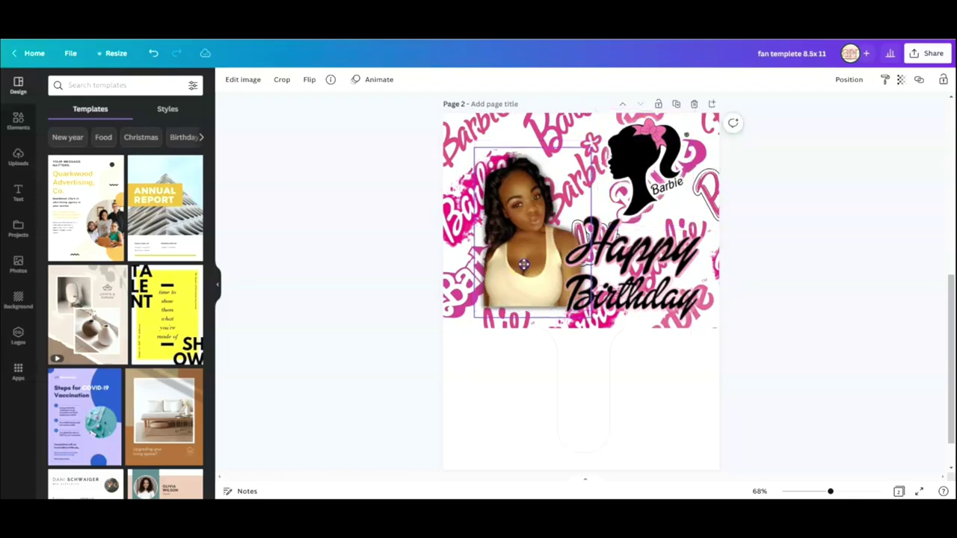
pyautogui.moveTo(524, 264)
pyautogui.mouseDown()
pyautogui.moveTo(519, 281)
pyautogui.moveTo(519, 269)
pyautogui.mouseUp()
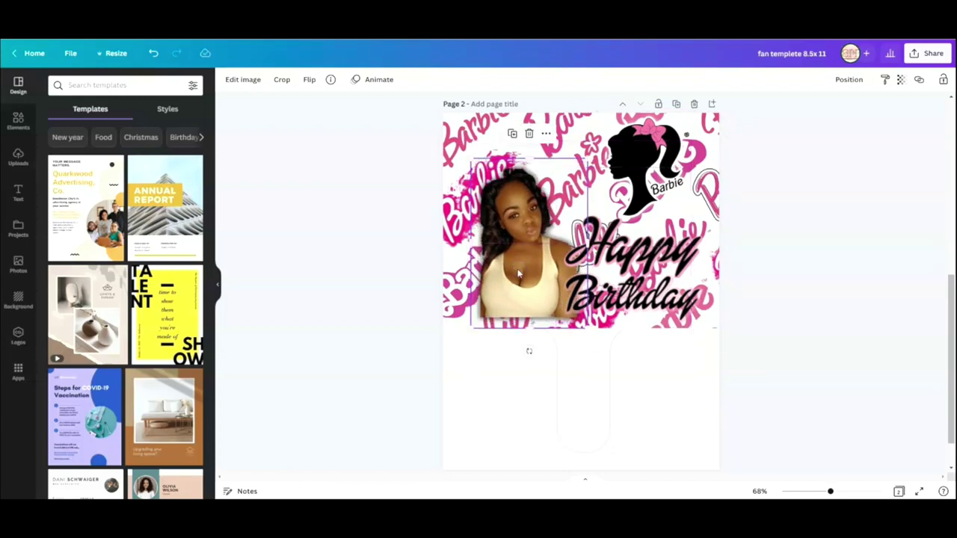
pyautogui.click(758, 209)
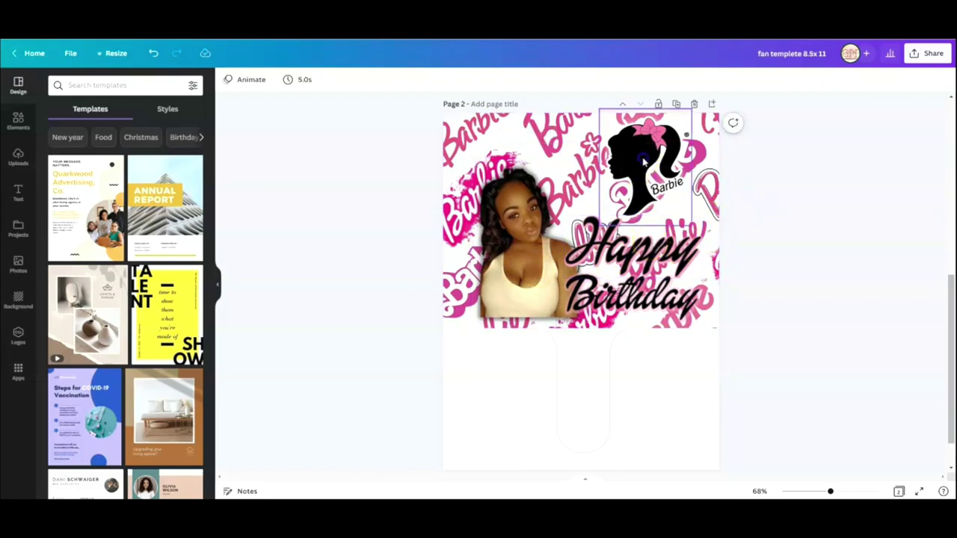
pyautogui.moveTo(641, 162); pyautogui.dragTo(637, 161)
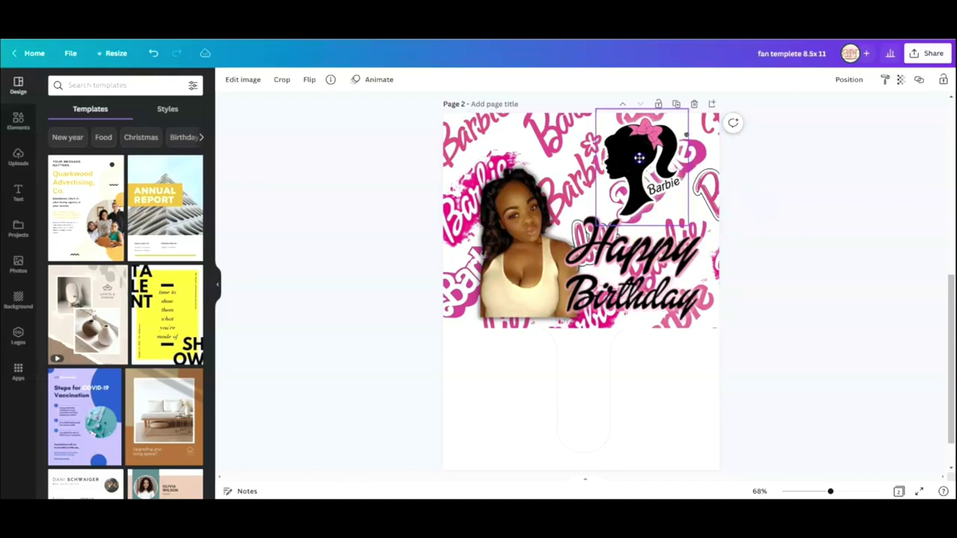
pyautogui.click(776, 213)
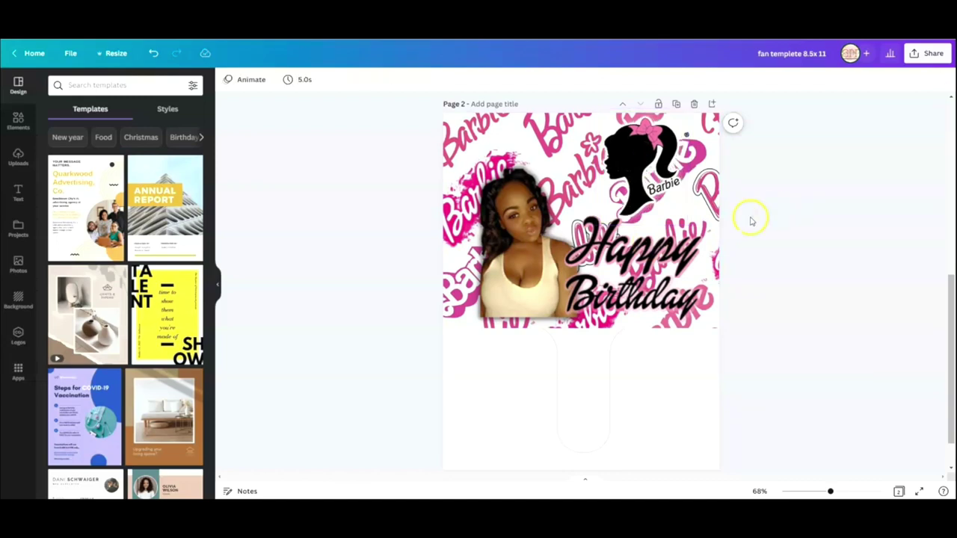
# Copy and paste the Barbie pattern background, and crop the copy to a narrow vertical strip
pyautogui.rightClick(534, 135)
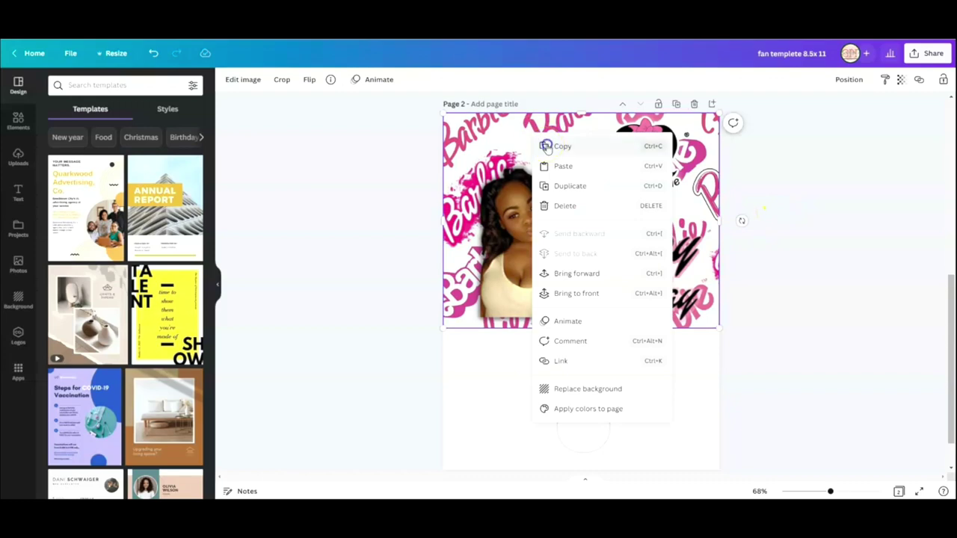
pyautogui.click(549, 146)
pyautogui.rightClick(541, 141)
pyautogui.click(572, 173)
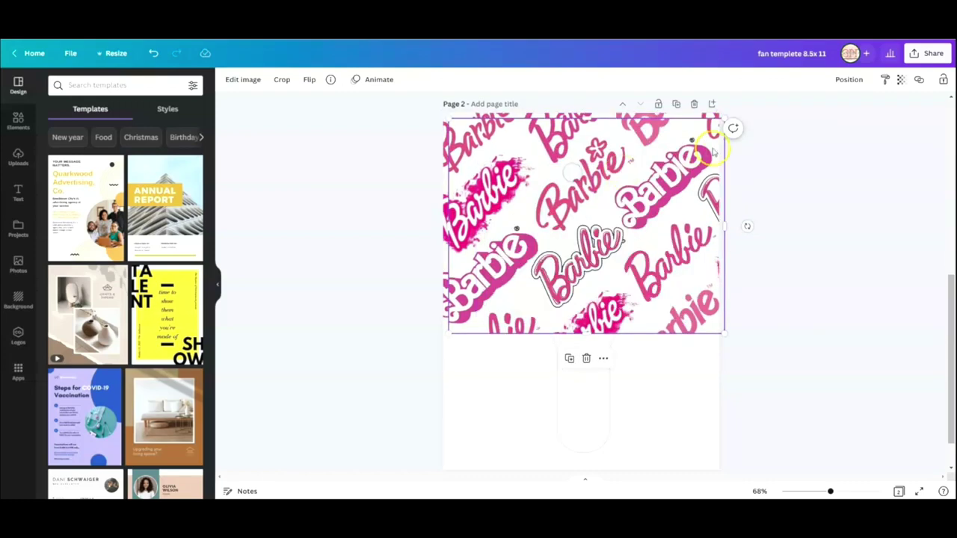
pyautogui.moveTo(533, 253); pyautogui.dragTo(518, 253)
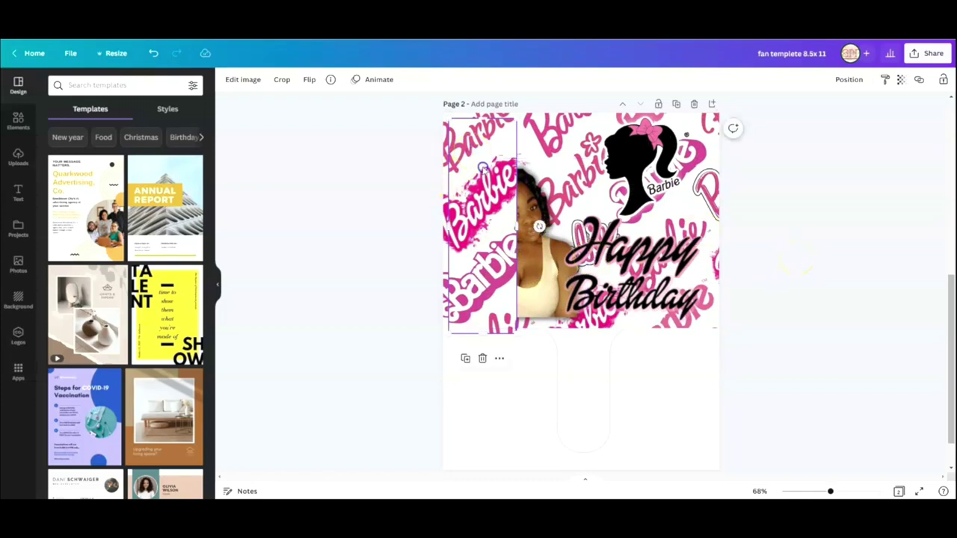
# Move the cropped Barbie pattern strip down over the fan handle and widen it on both sides
pyautogui.moveTo(484, 173); pyautogui.dragTo(587, 325)
pyautogui.click(550, 386)
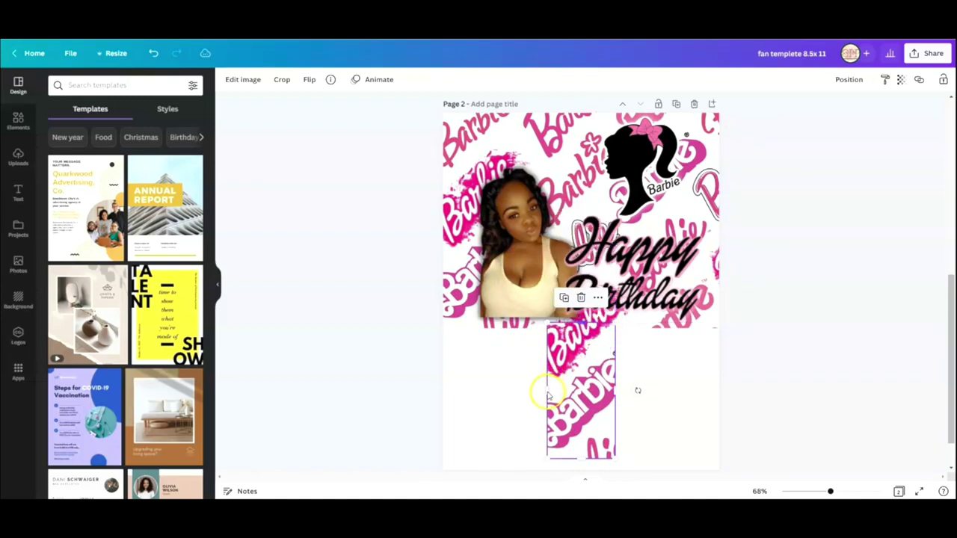
pyautogui.moveTo(548, 395); pyautogui.dragTo(528, 391)
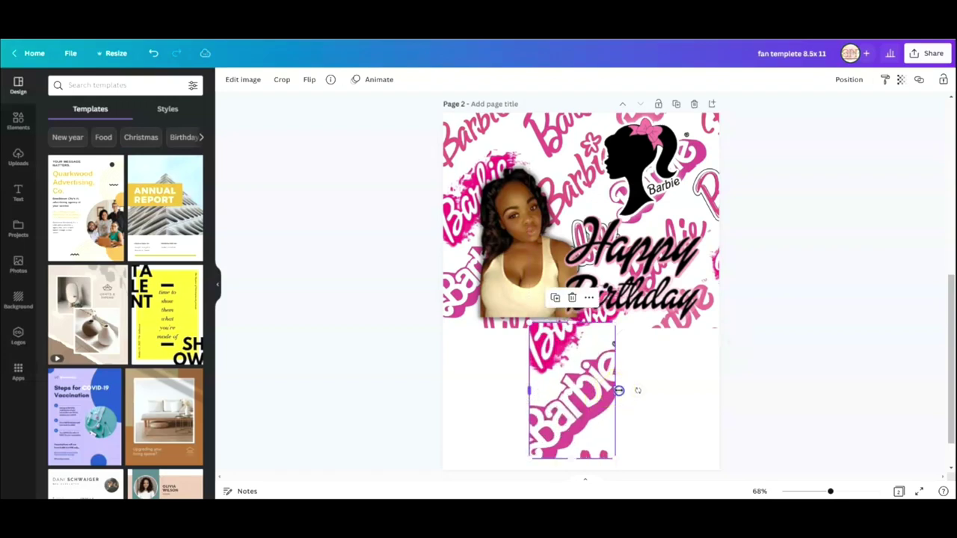
pyautogui.moveTo(619, 390); pyautogui.dragTo(673, 396)
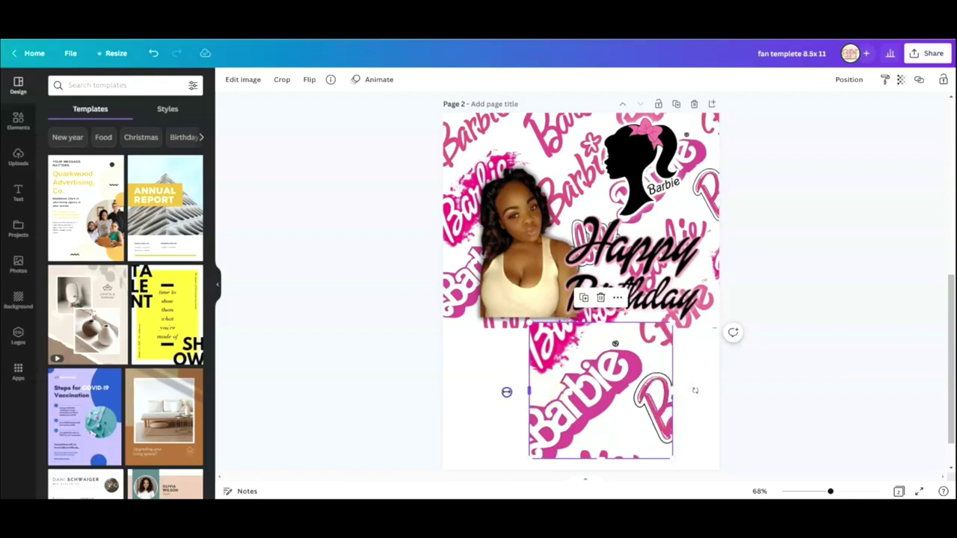
pyautogui.moveTo(507, 392); pyautogui.dragTo(500, 391)
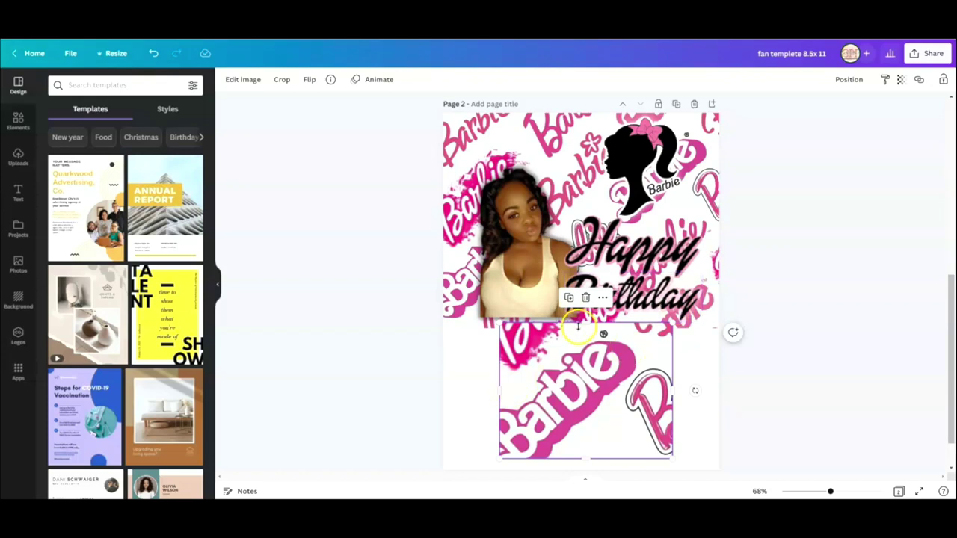
# Extend the handle's pattern piece upward to make it taller, shift it, and widen it to the right
pyautogui.moveTo(494, 305); pyautogui.dragTo(580, 358)
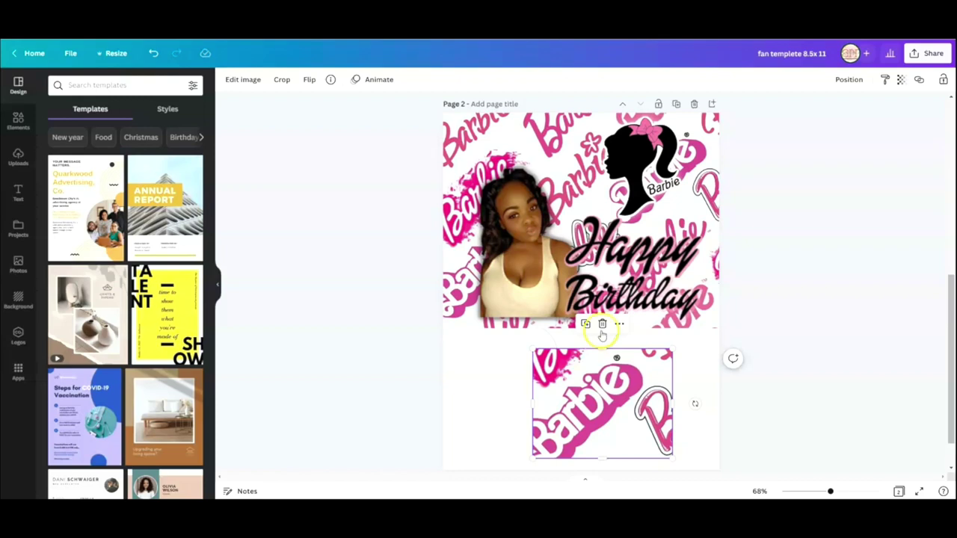
pyautogui.moveTo(602, 349); pyautogui.dragTo(610, 247)
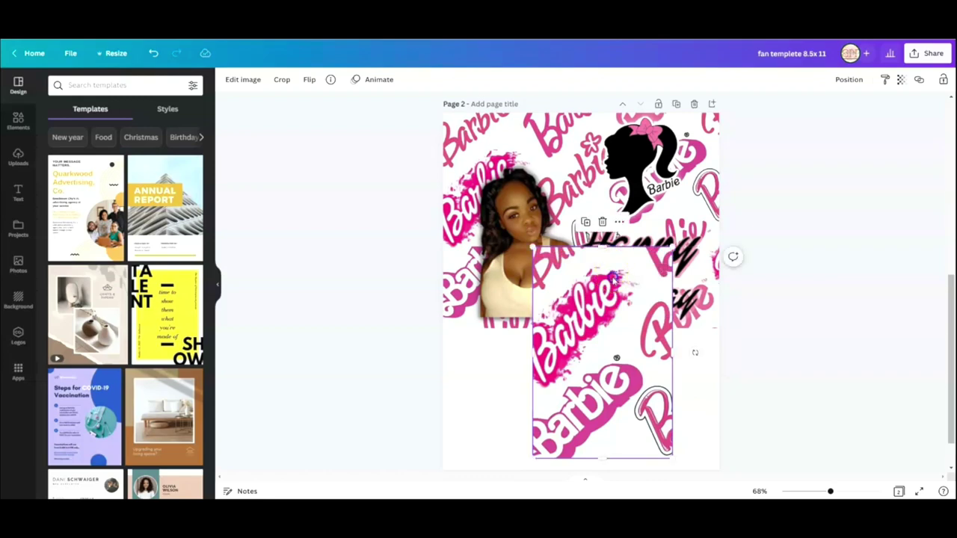
pyautogui.moveTo(611, 299); pyautogui.dragTo(608, 345)
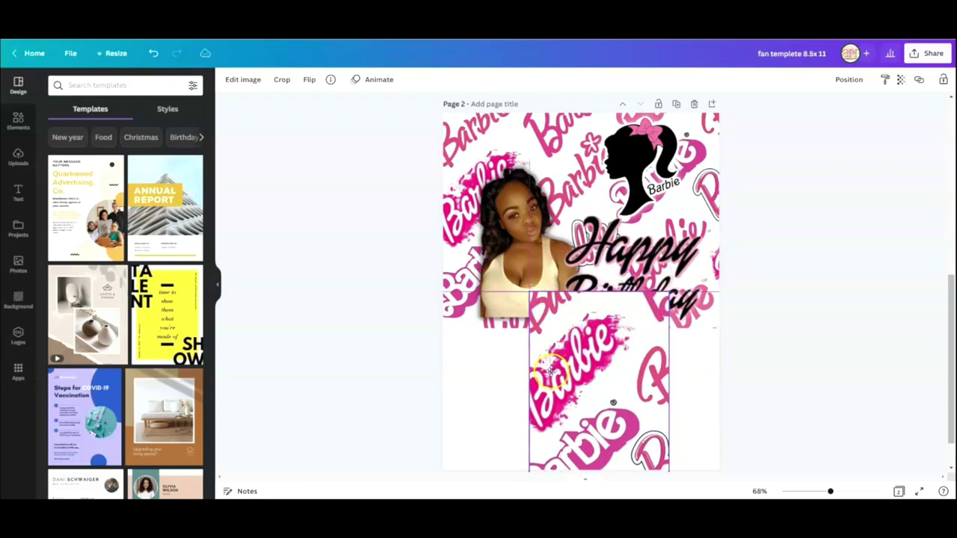
pyautogui.hotkey('ctrl', 'z')
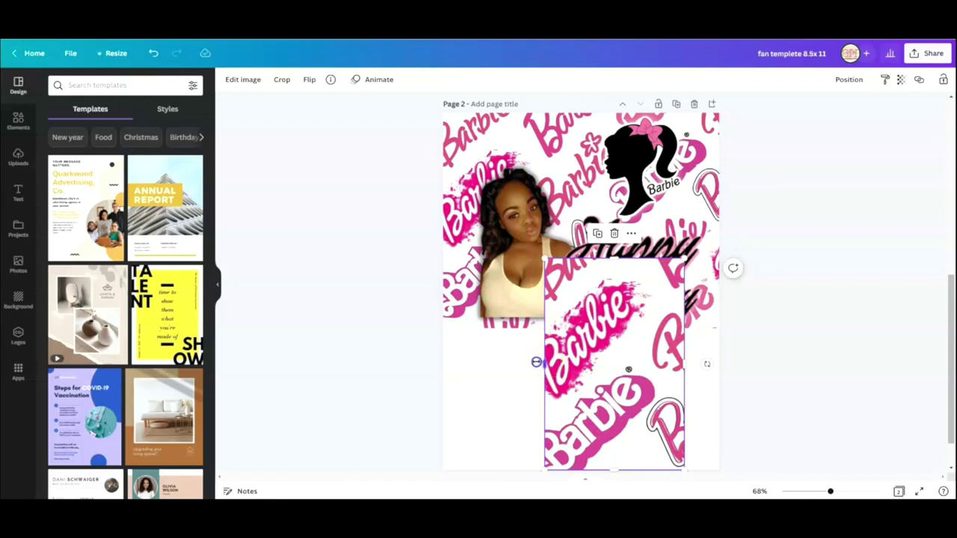
pyautogui.moveTo(532, 362); pyautogui.dragTo(546, 362)
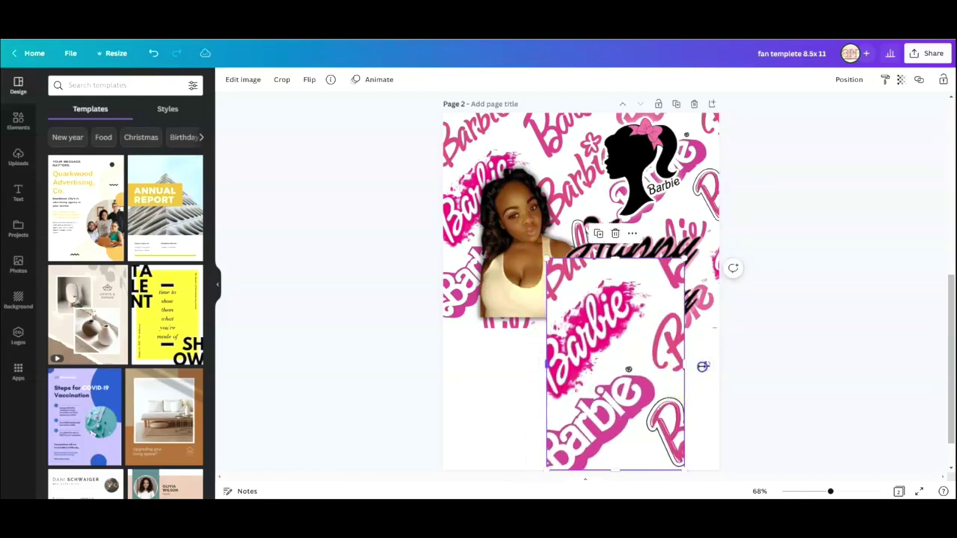
pyautogui.moveTo(699, 367); pyautogui.dragTo(705, 364)
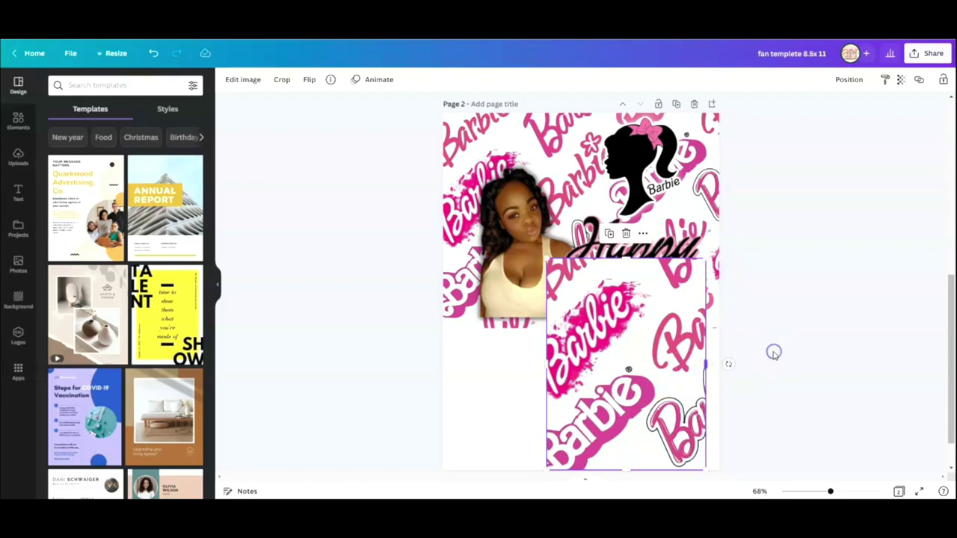
# Move the pattern piece down and left so it covers the handle, with its top edge meeting the fan head's background
pyautogui.click(664, 292)
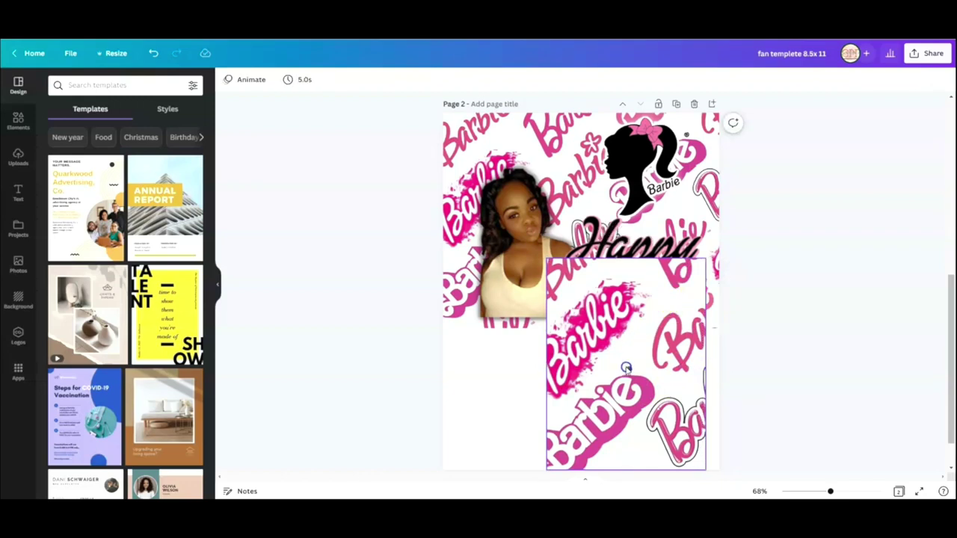
pyautogui.moveTo(627, 382); pyautogui.dragTo(625, 365)
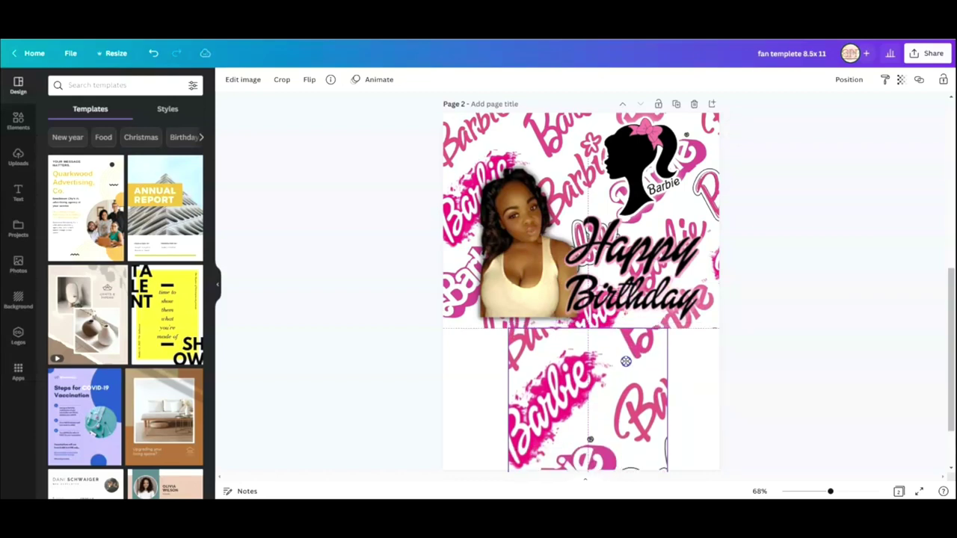
pyautogui.click(765, 344)
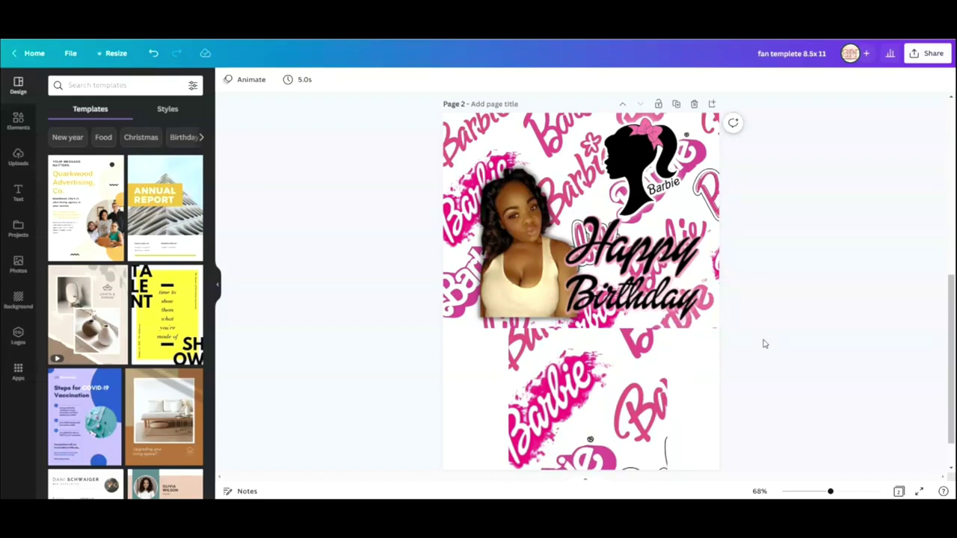
pyautogui.scroll(-1, 763, 341)
pyautogui.scroll(1, 795, 336)
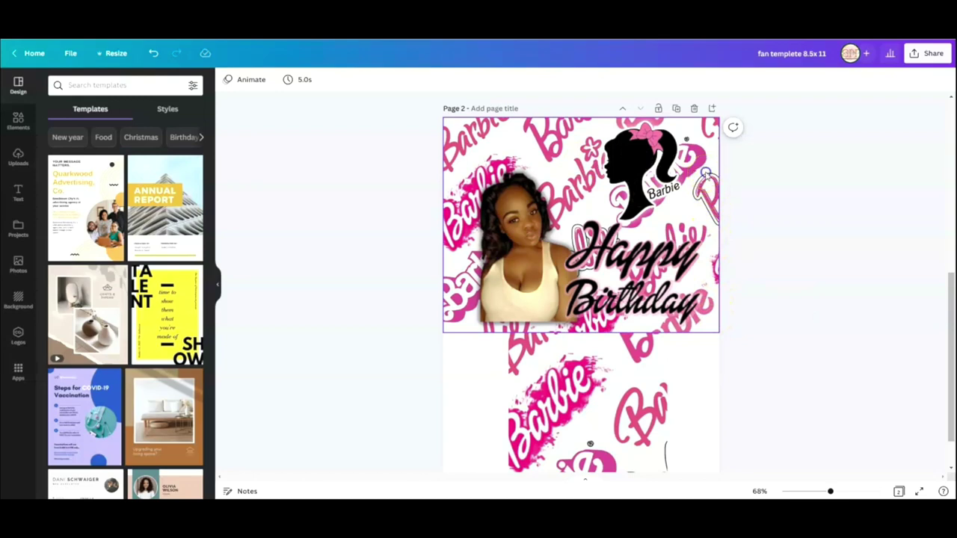
# Stretch the fan head's Barbie background slightly downward so it overlaps the top of the handle piece
pyautogui.click(590, 327)
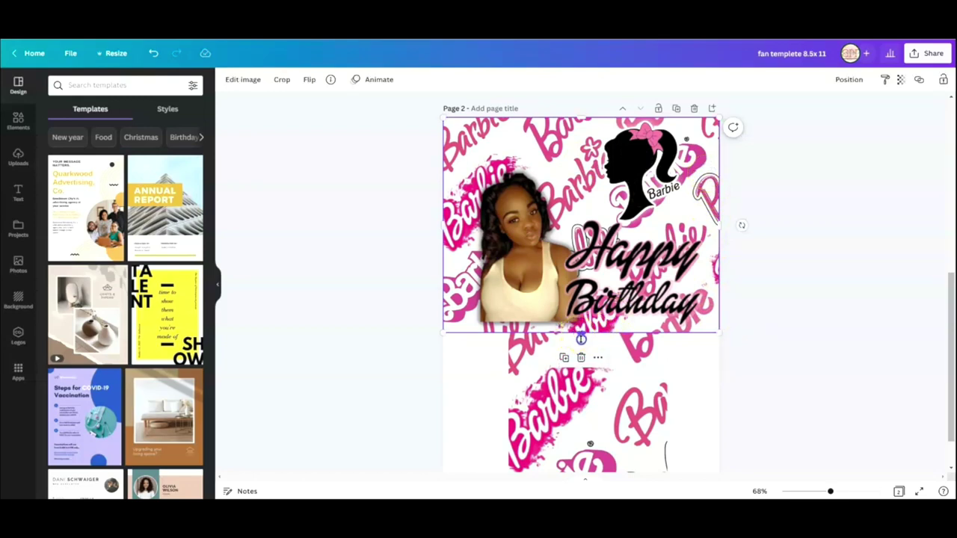
pyautogui.moveTo(581, 339); pyautogui.dragTo(582, 342)
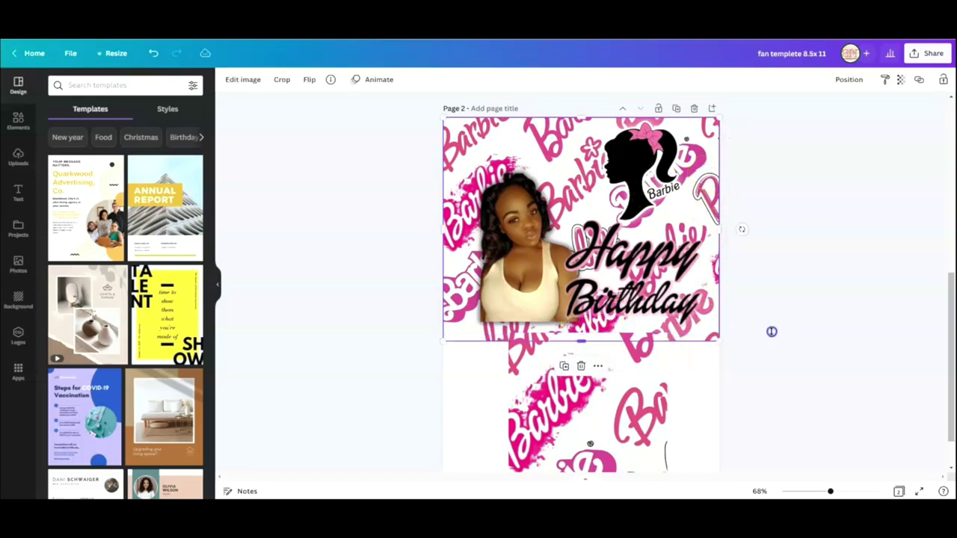
pyautogui.click(774, 336)
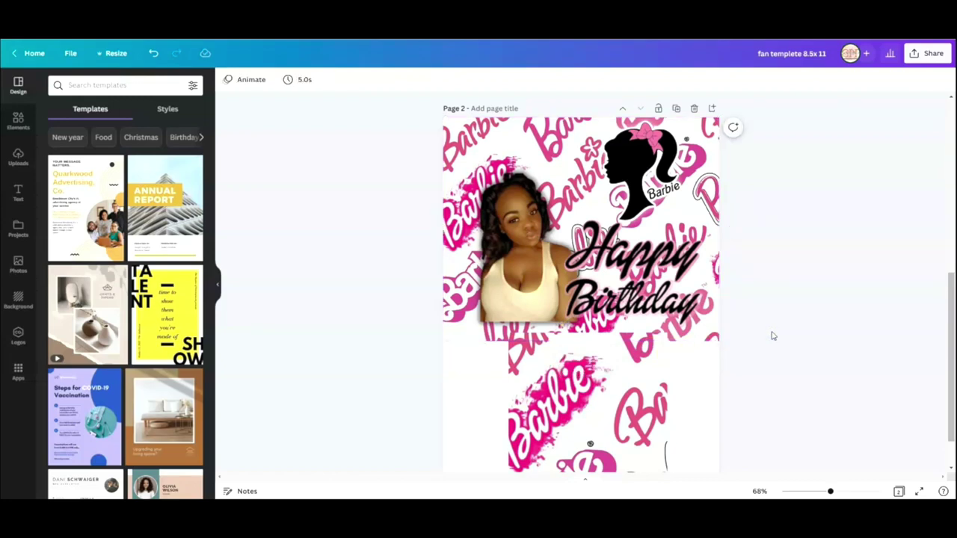
# Set up the design's download as a PNG with only page 2 selected
pyautogui.click(938, 54)
pyautogui.click(816, 292)
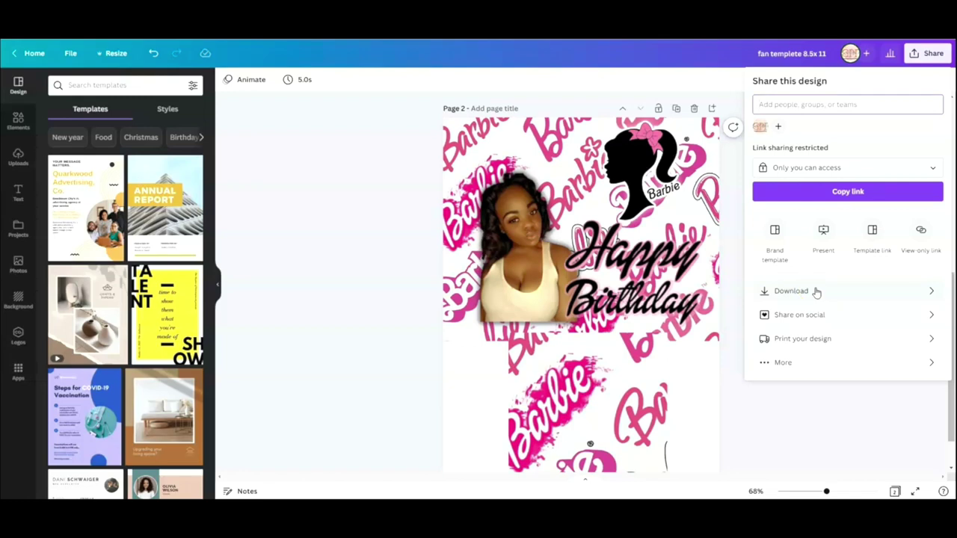
pyautogui.click(815, 290)
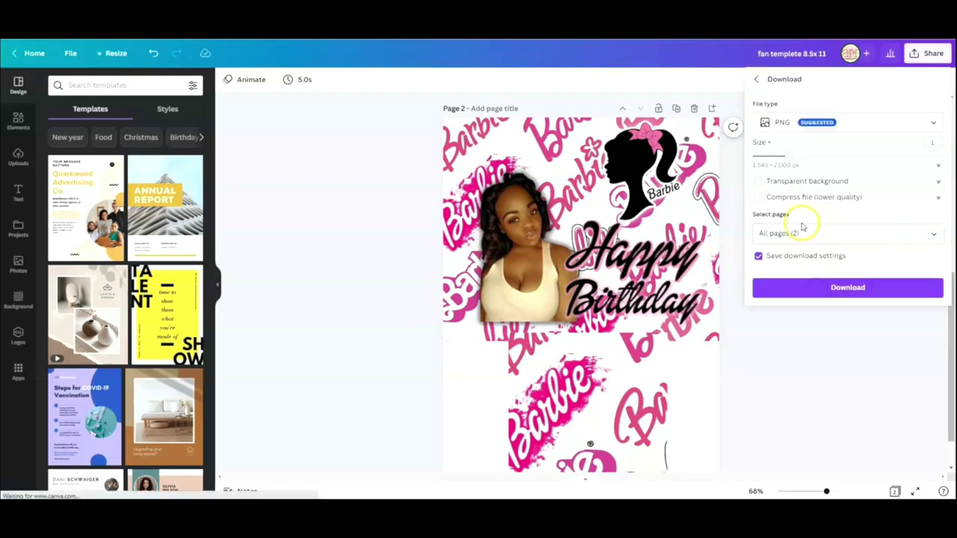
pyautogui.click(935, 236)
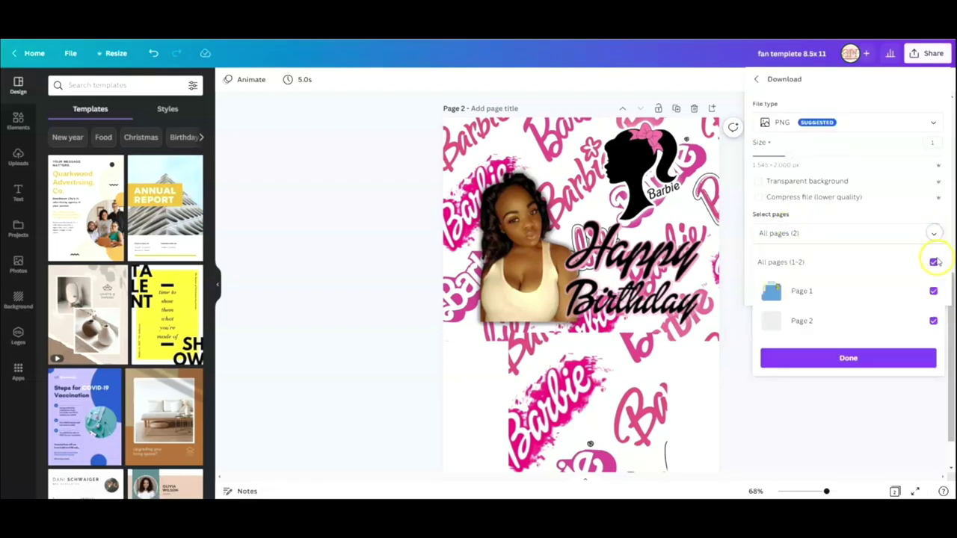
pyautogui.click(934, 261)
pyautogui.click(934, 321)
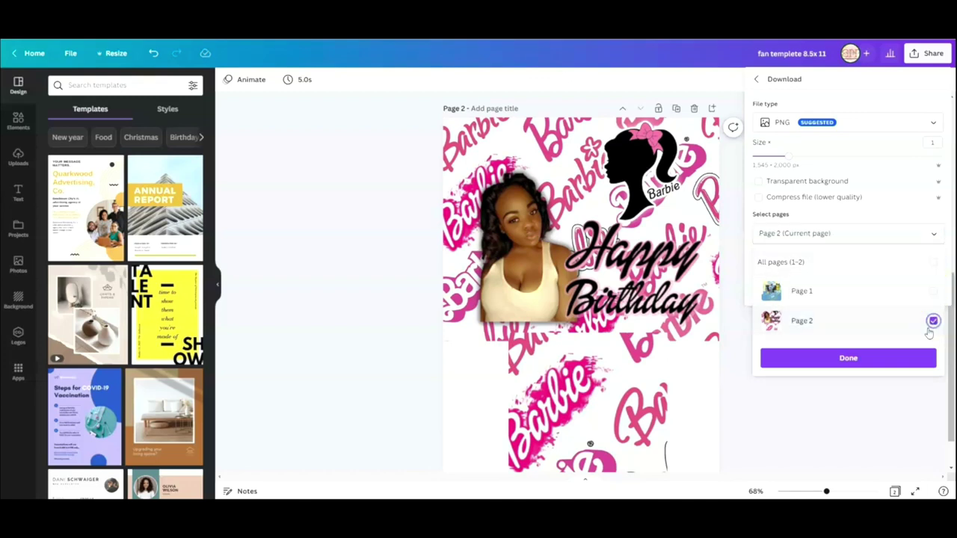
pyautogui.click(907, 362)
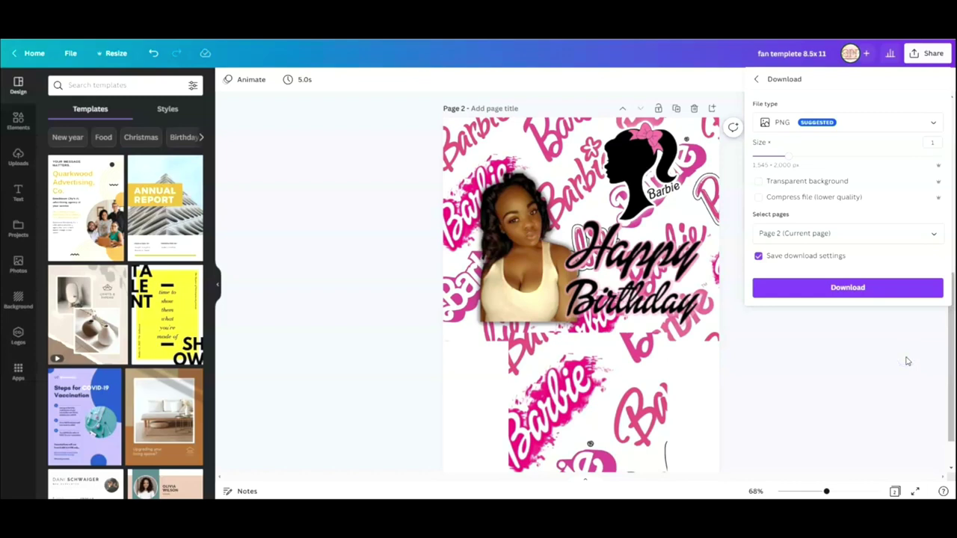
# Download the selected fan page and open the downloaded PNG in the photo viewer
pyautogui.click(911, 295)
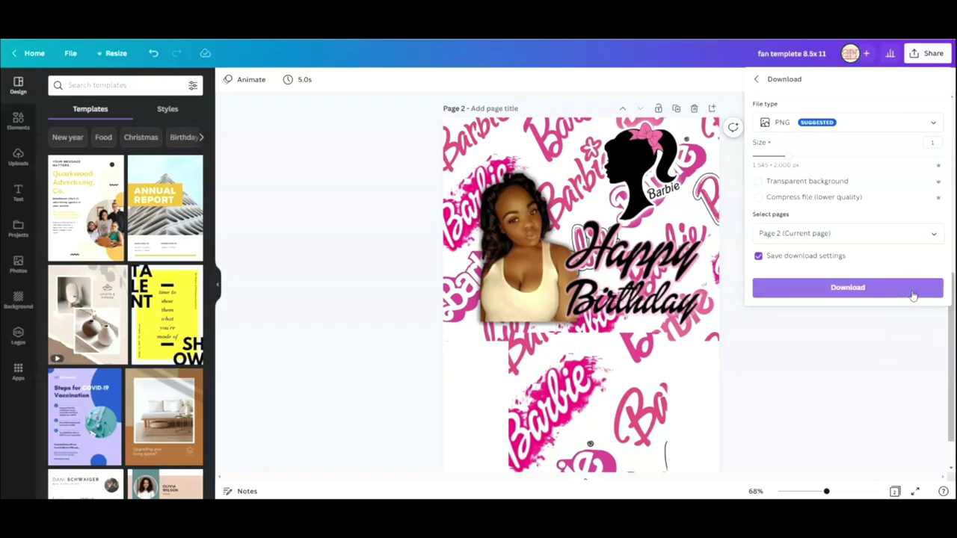
pyautogui.click(913, 295)
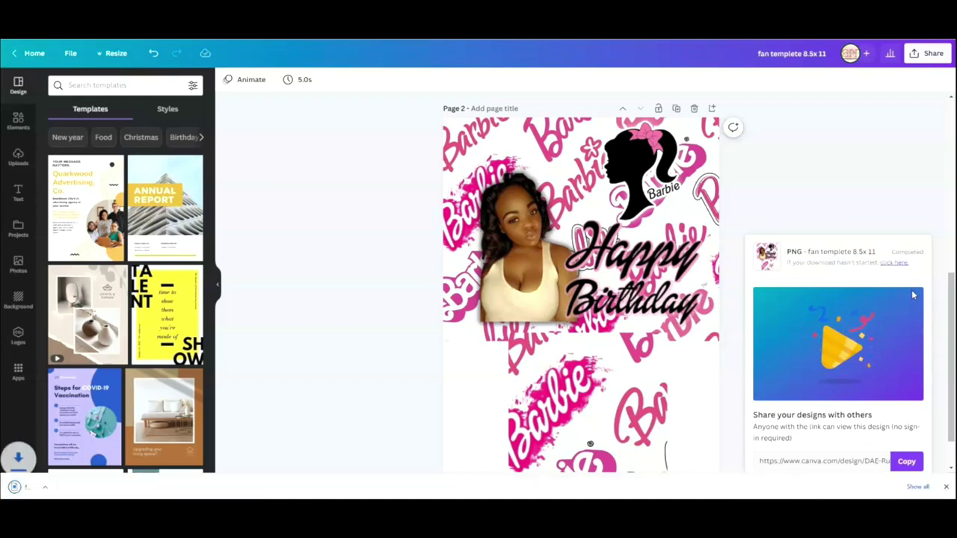
pyautogui.click(899, 300)
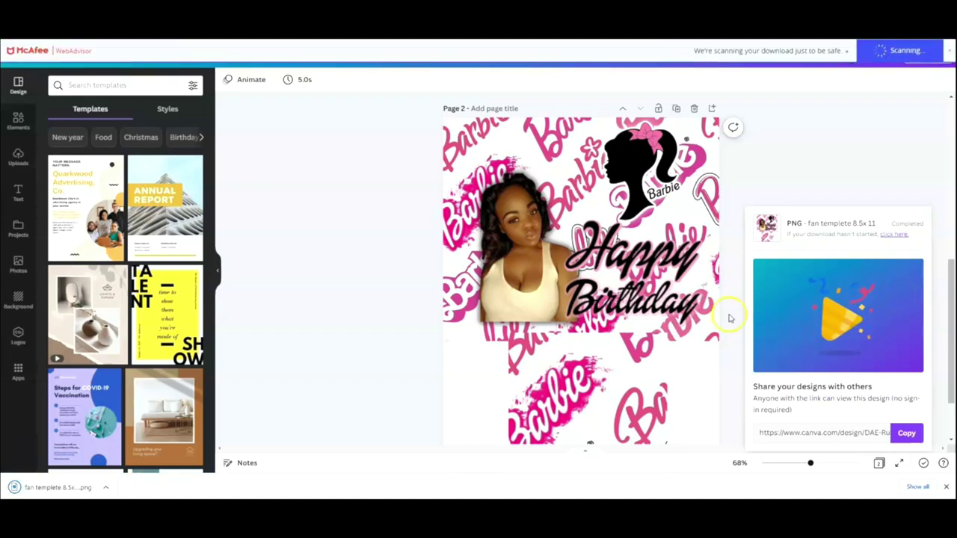
pyautogui.click(182, 487)
pyautogui.click(107, 489)
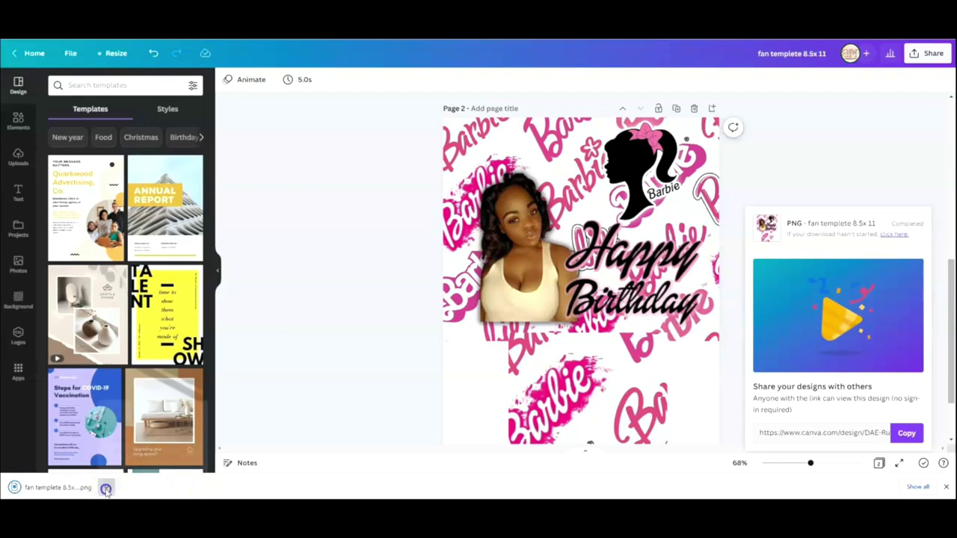
pyautogui.click(132, 449)
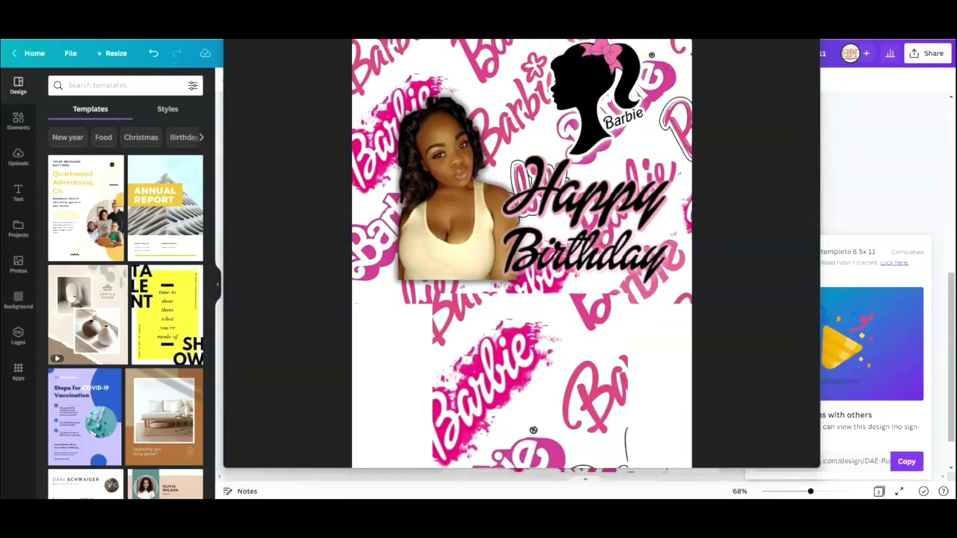
# Edit the downloaded fan image by flipping it horizontally, and save the mirrored version
pyautogui.hotkey('shift', 'F10')
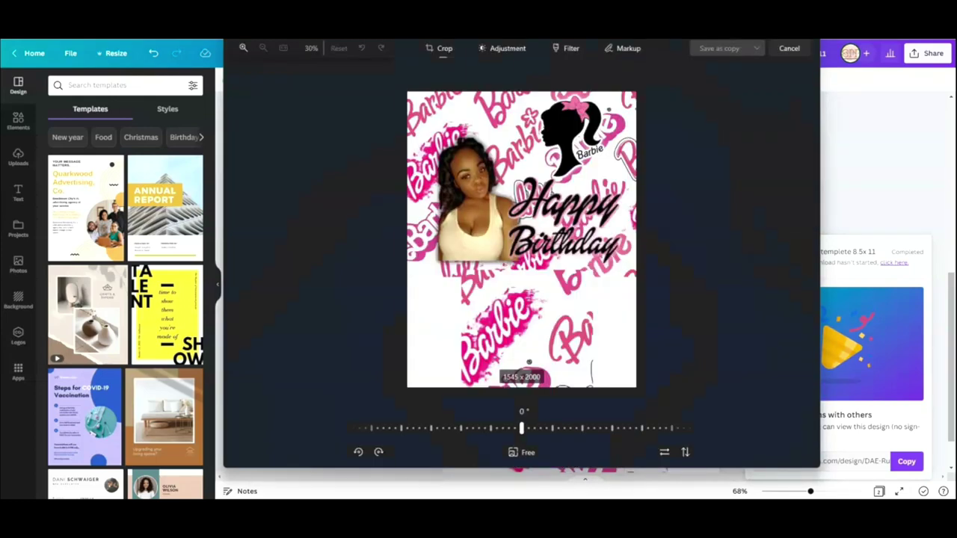
pyautogui.click(664, 454)
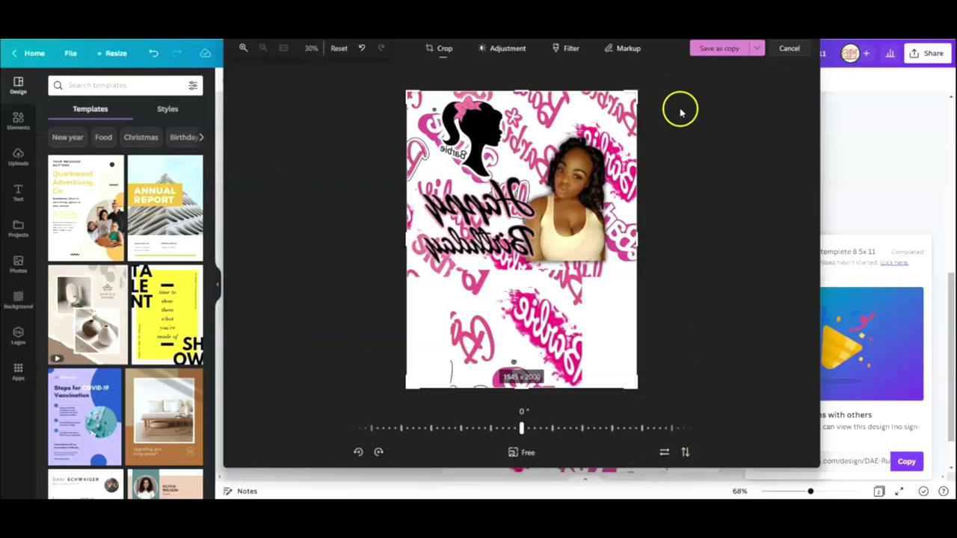
pyautogui.click(758, 49)
pyautogui.click(741, 68)
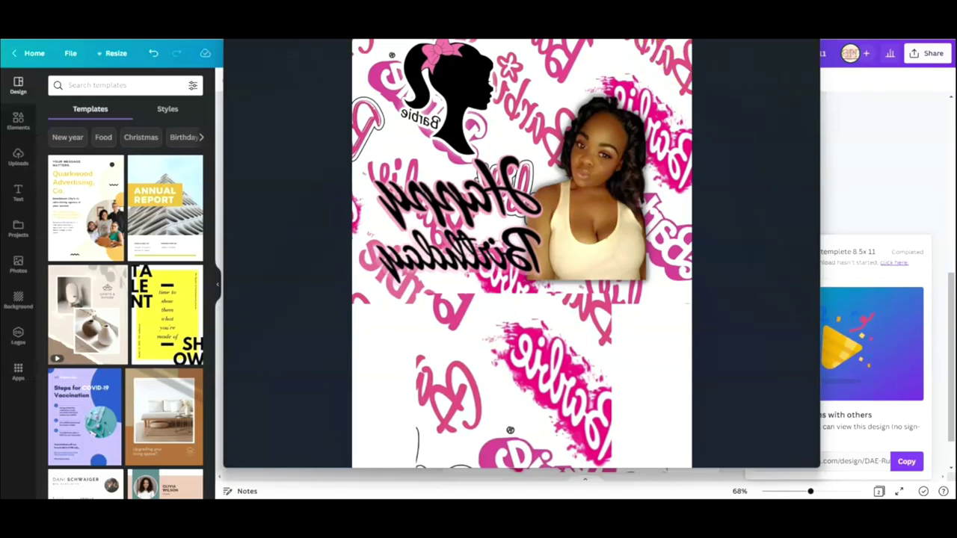
# Open the print settings for the mirrored fan image and choose the ET-2850 Series(Network) printer
pyautogui.rightClick(404, 45)
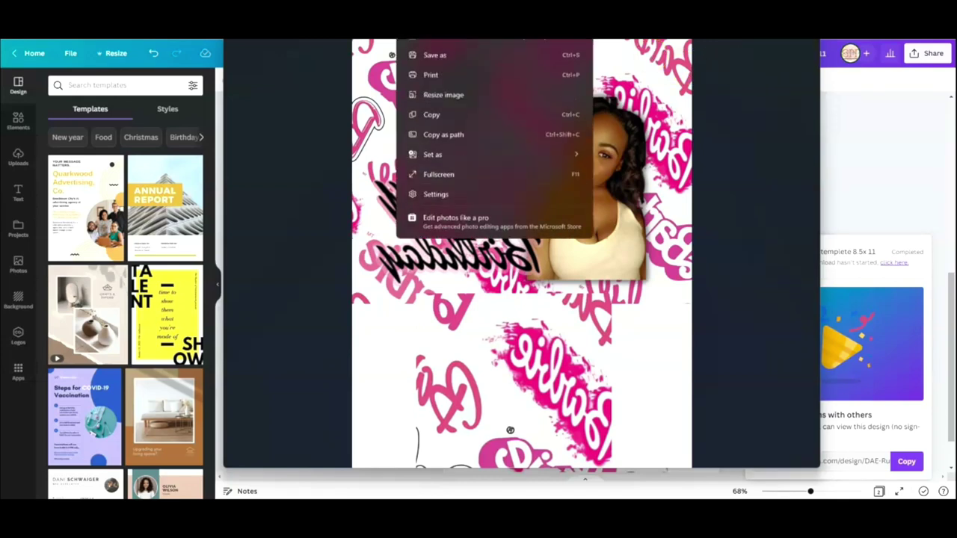
pyautogui.click(432, 81)
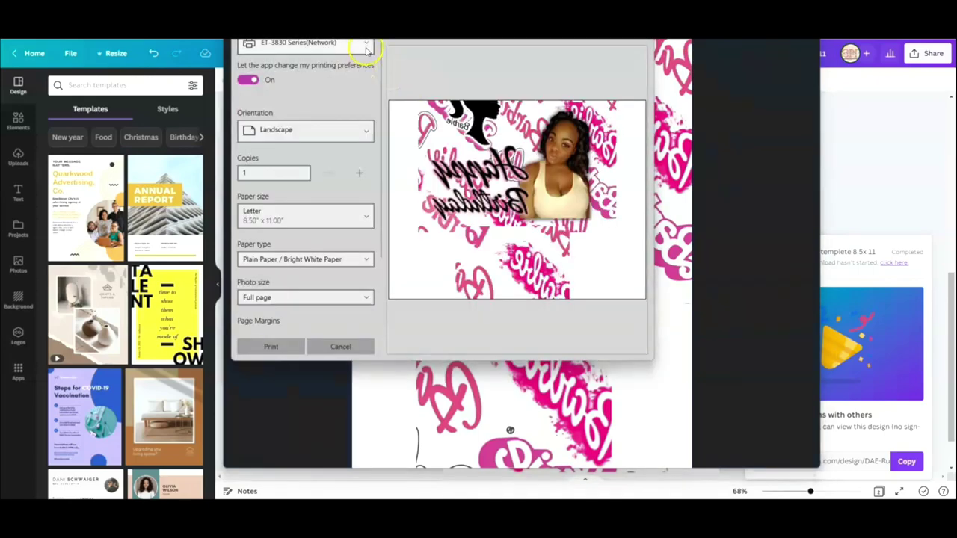
pyautogui.click(329, 43)
pyautogui.click(336, 62)
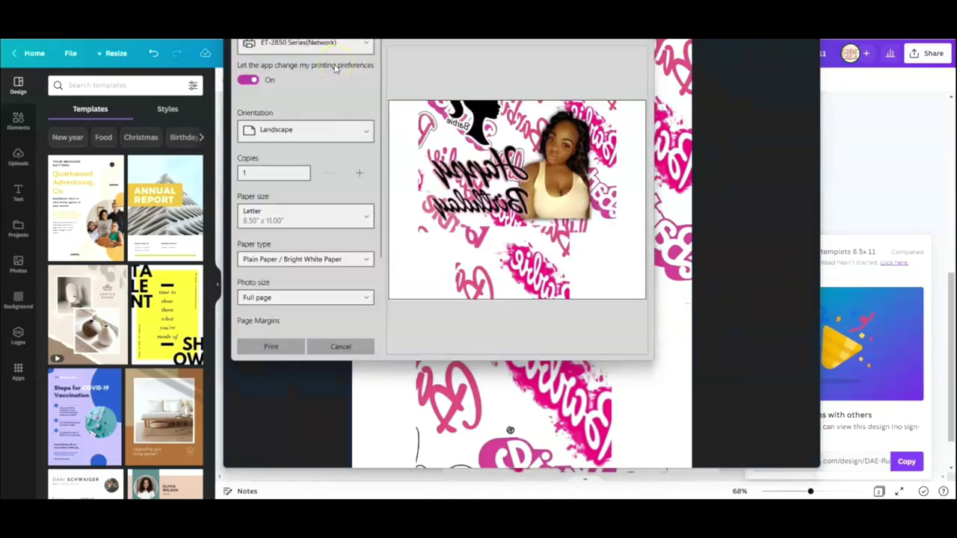
# Set the paper type to Presentation Paper Matte and the orientation to Portrait
pyautogui.click(366, 259)
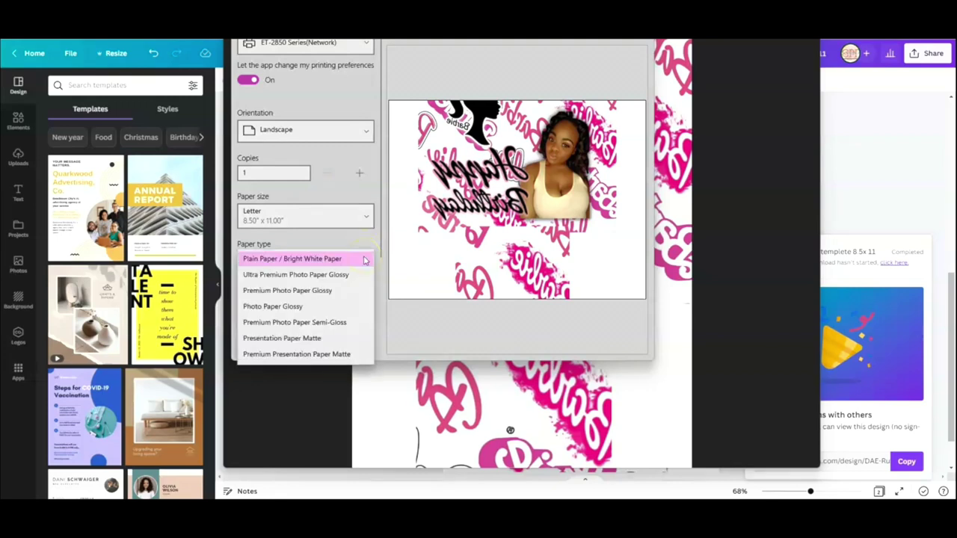
pyautogui.click(313, 346)
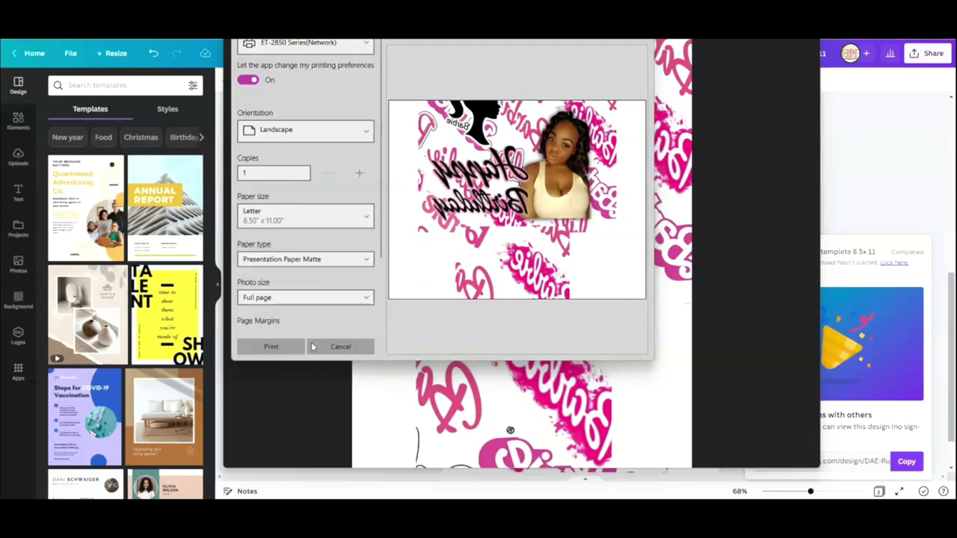
pyautogui.click(327, 135)
pyautogui.click(324, 107)
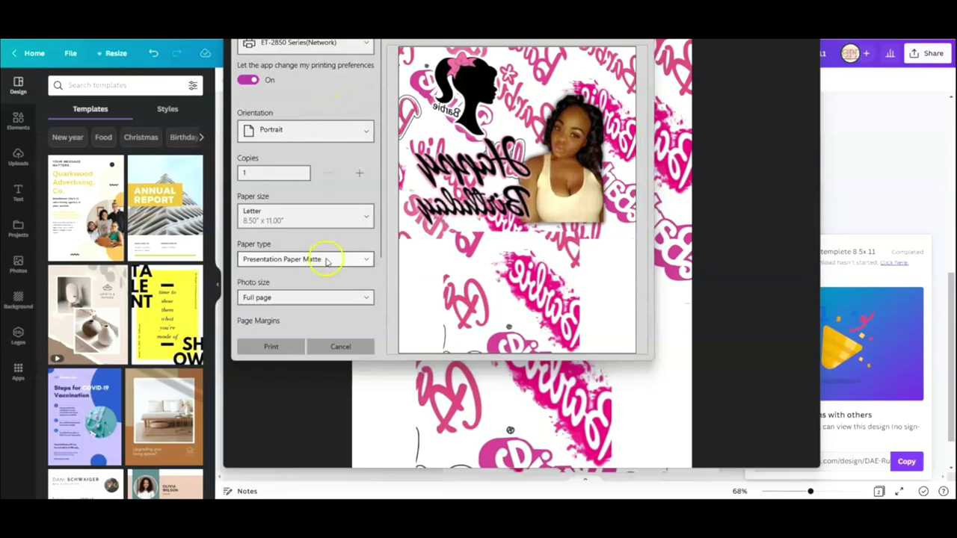
# Keep the photo size at Full page, set the number of copies to 3, and print the mirrored fan
pyautogui.click(342, 293)
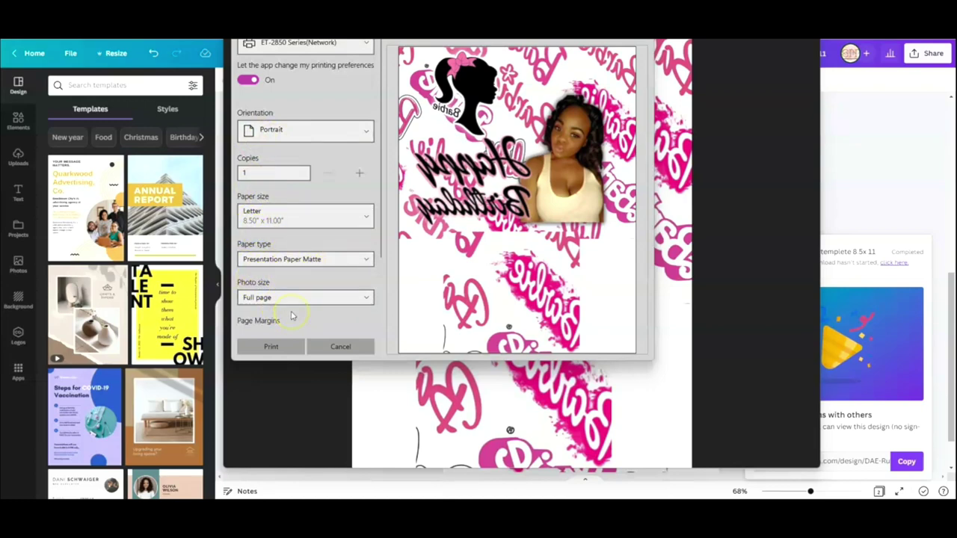
pyautogui.click(274, 348)
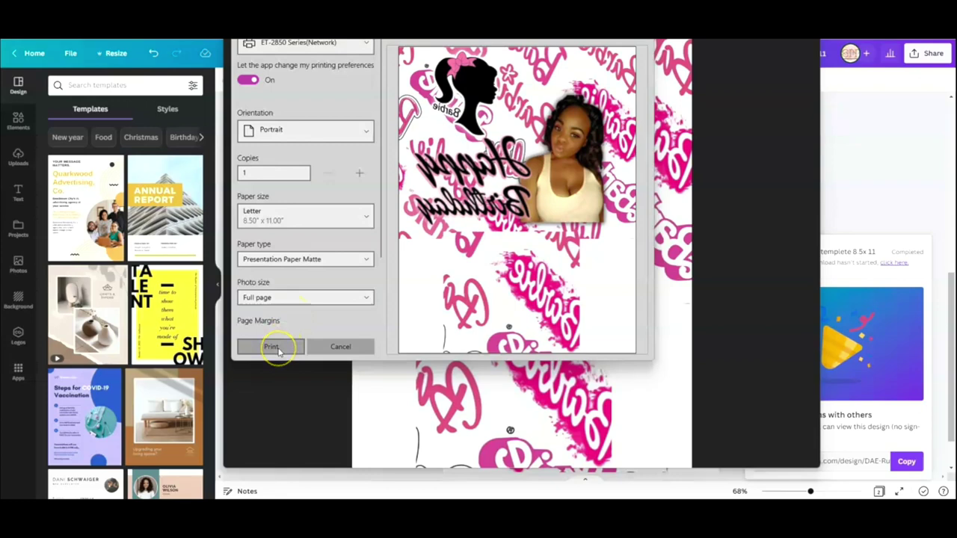
pyautogui.click(359, 175)
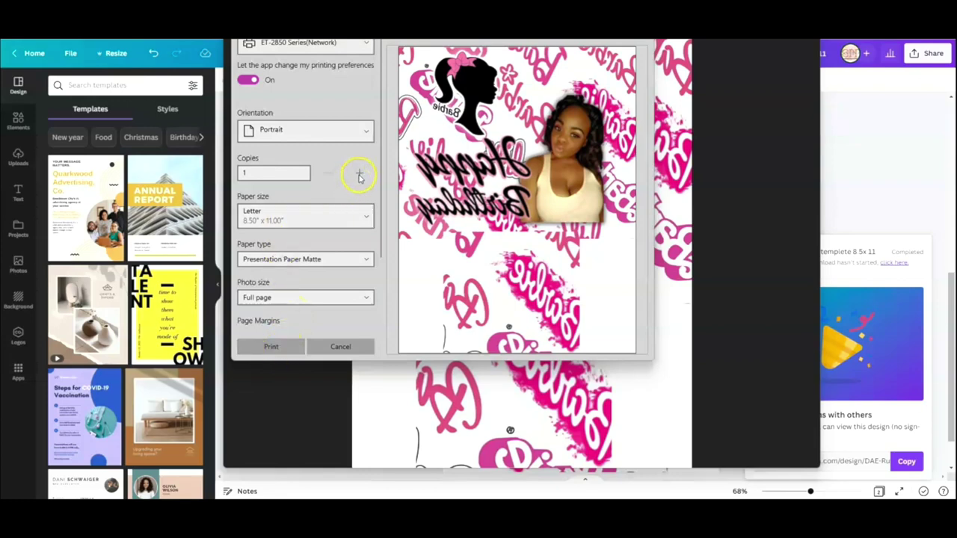
pyautogui.click(359, 175)
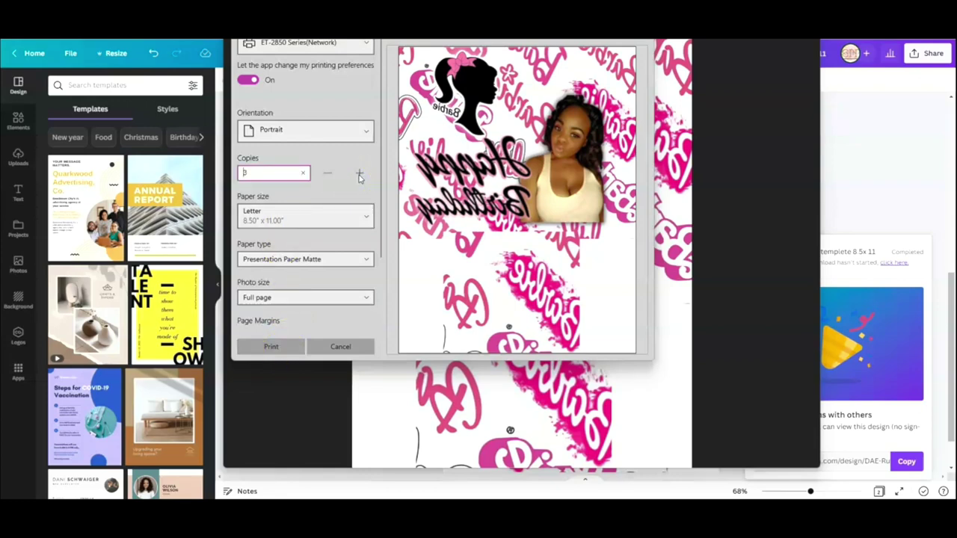
pyautogui.click(282, 350)
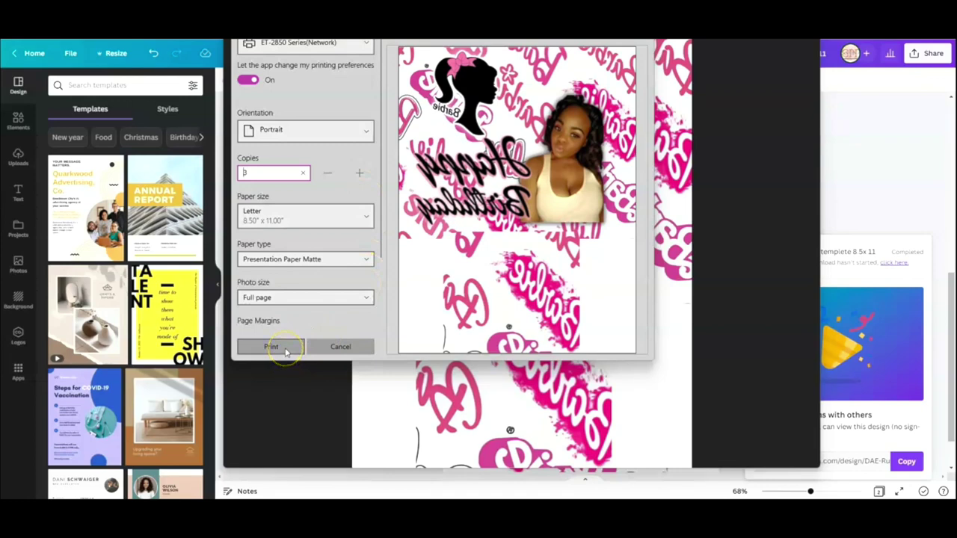